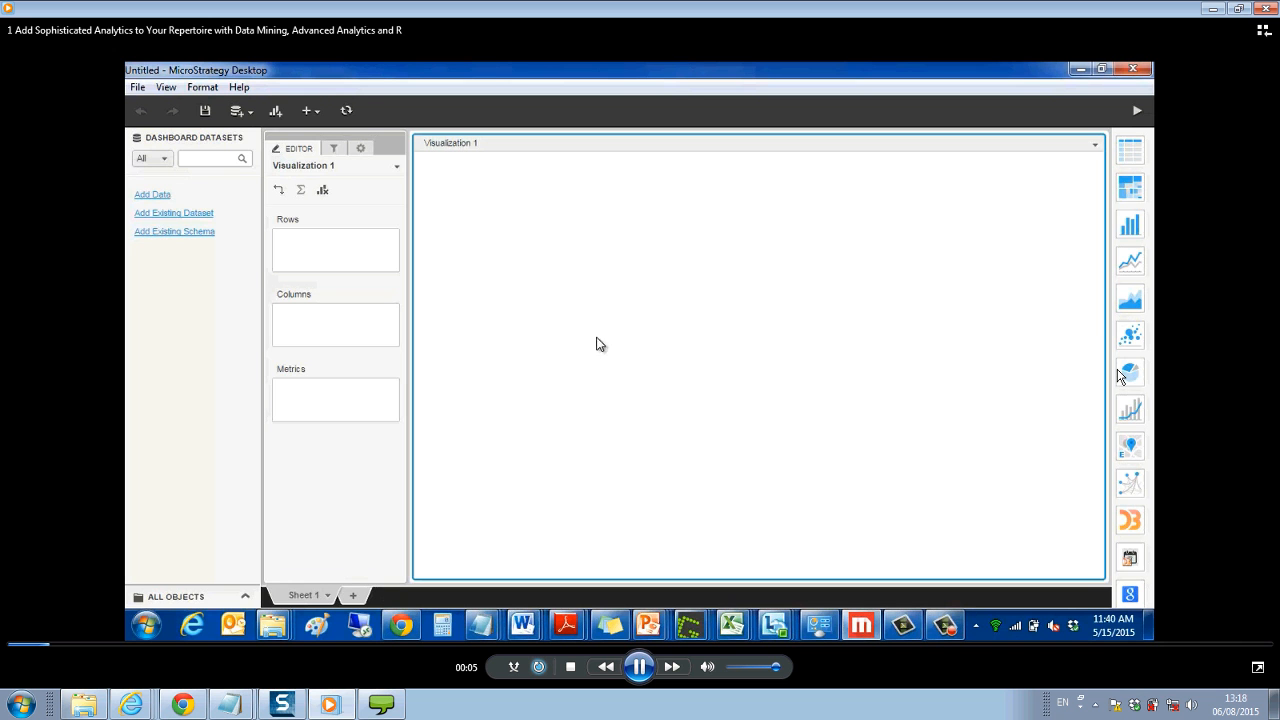
- Play the demo video through the Car Data.xlsx wrangling and import, pausing to examine the Make Type column and the loaded dataset
key("space")
key("space")
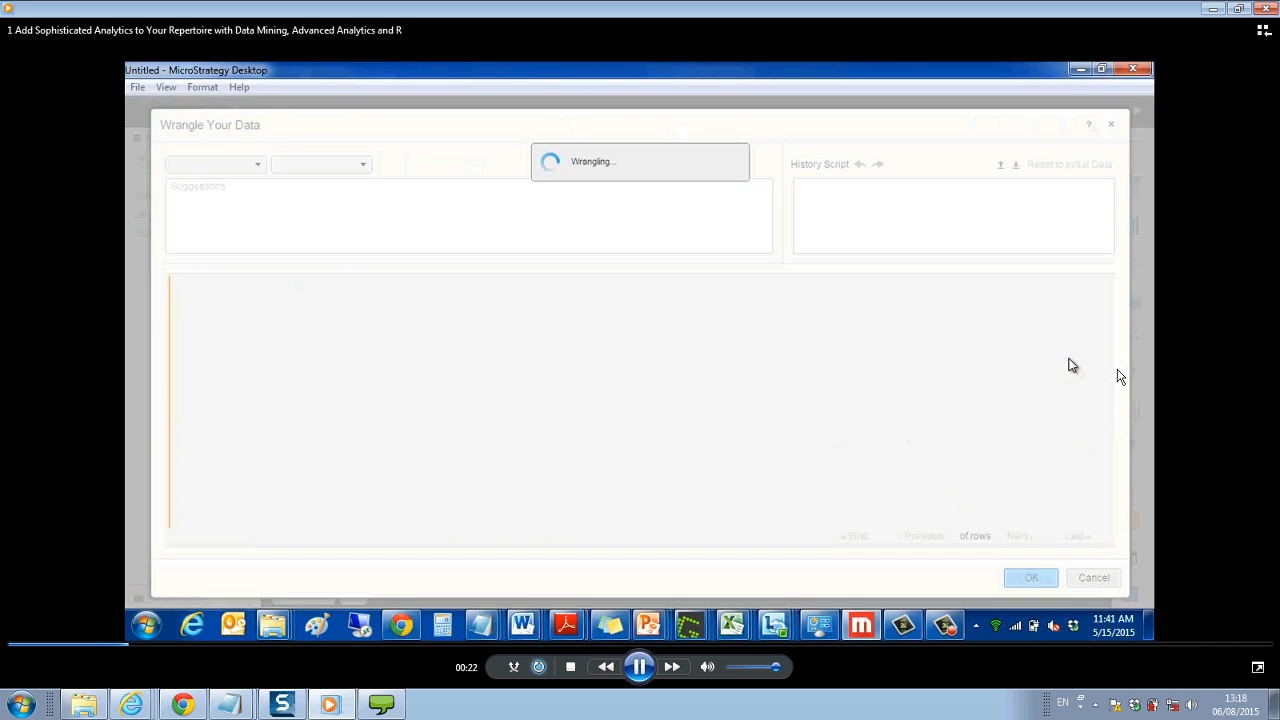
key("space")
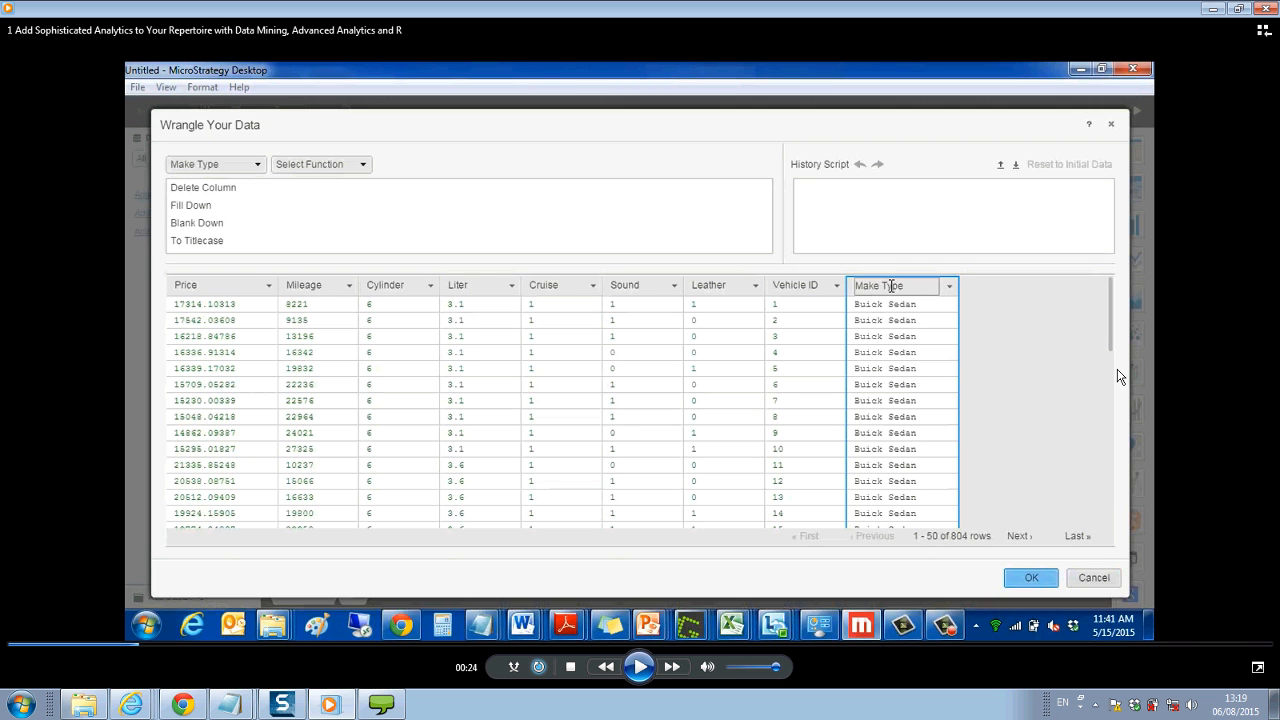
key("space")
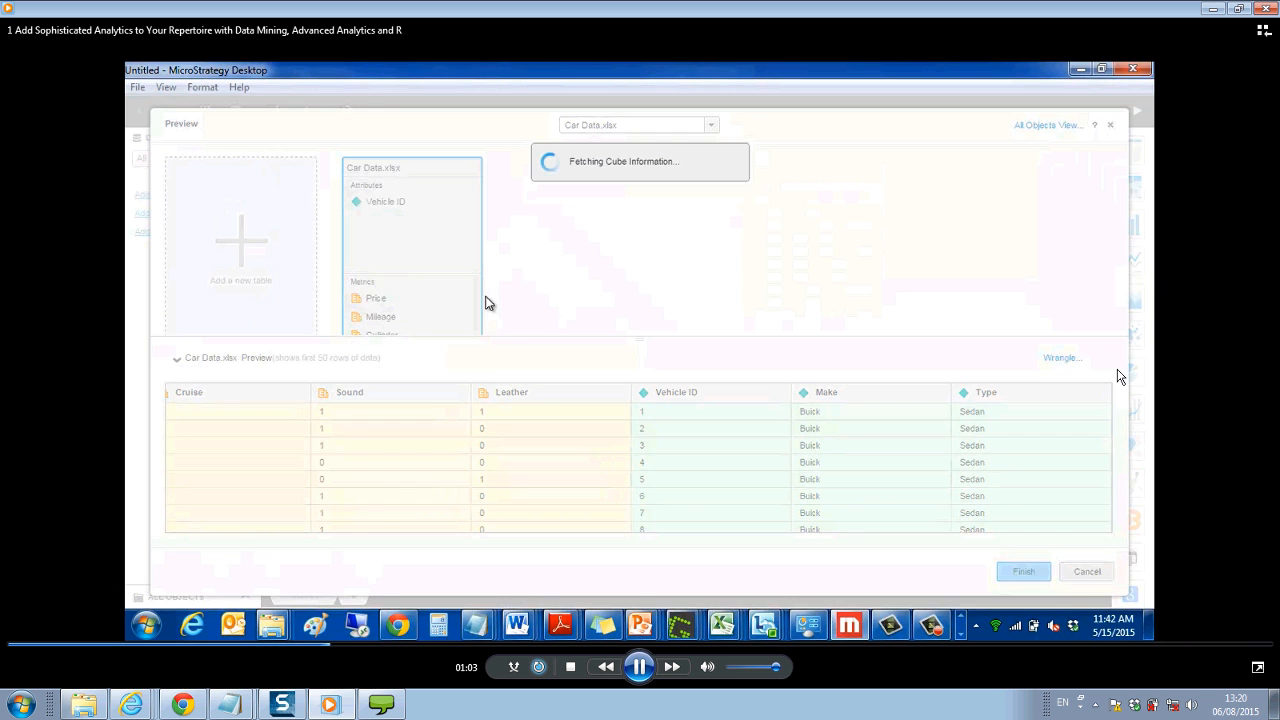
key("space")
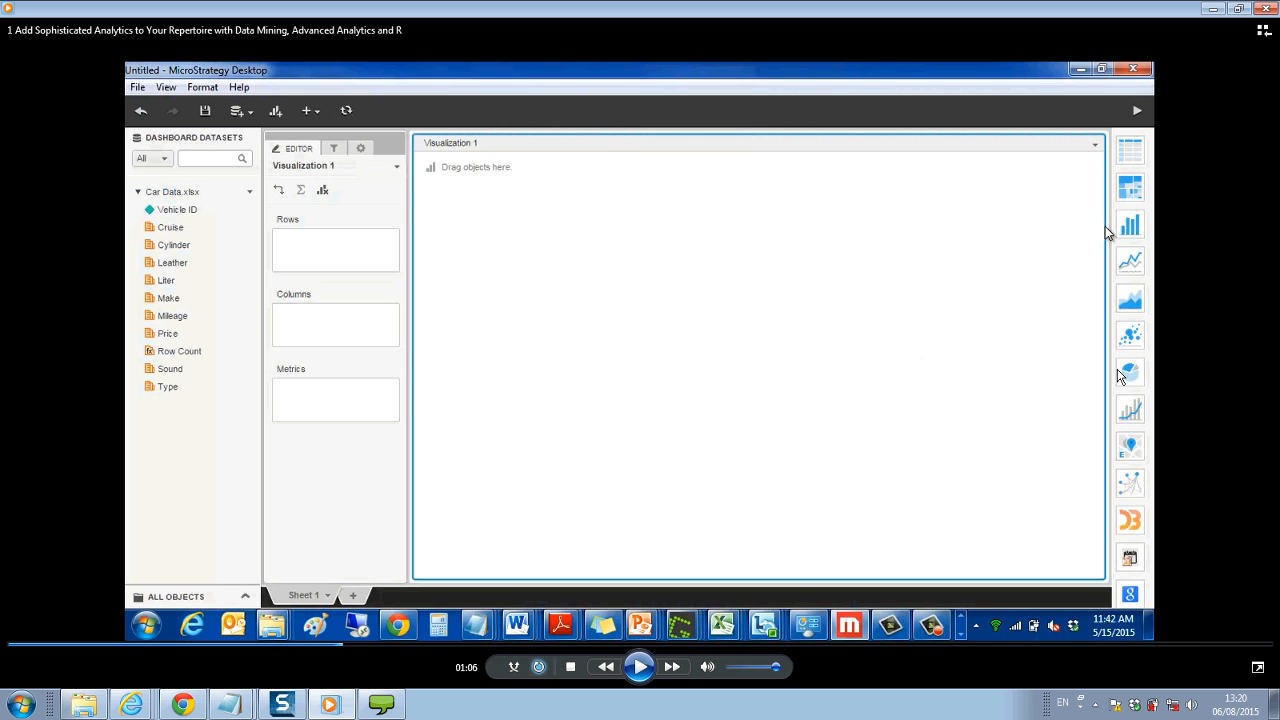
- Play the section on creating the Predicted Price metric, pausing to examine the Metric Editor and the RScript formula's inputs
key("space")
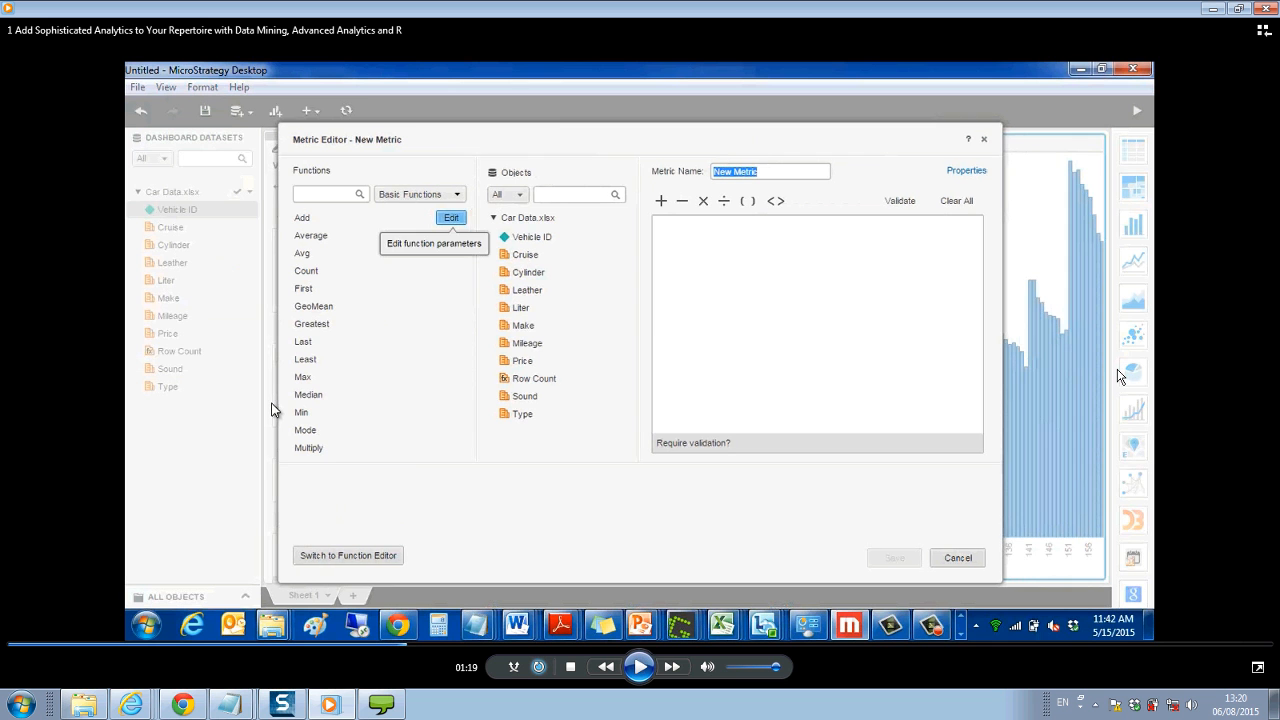
key("space")
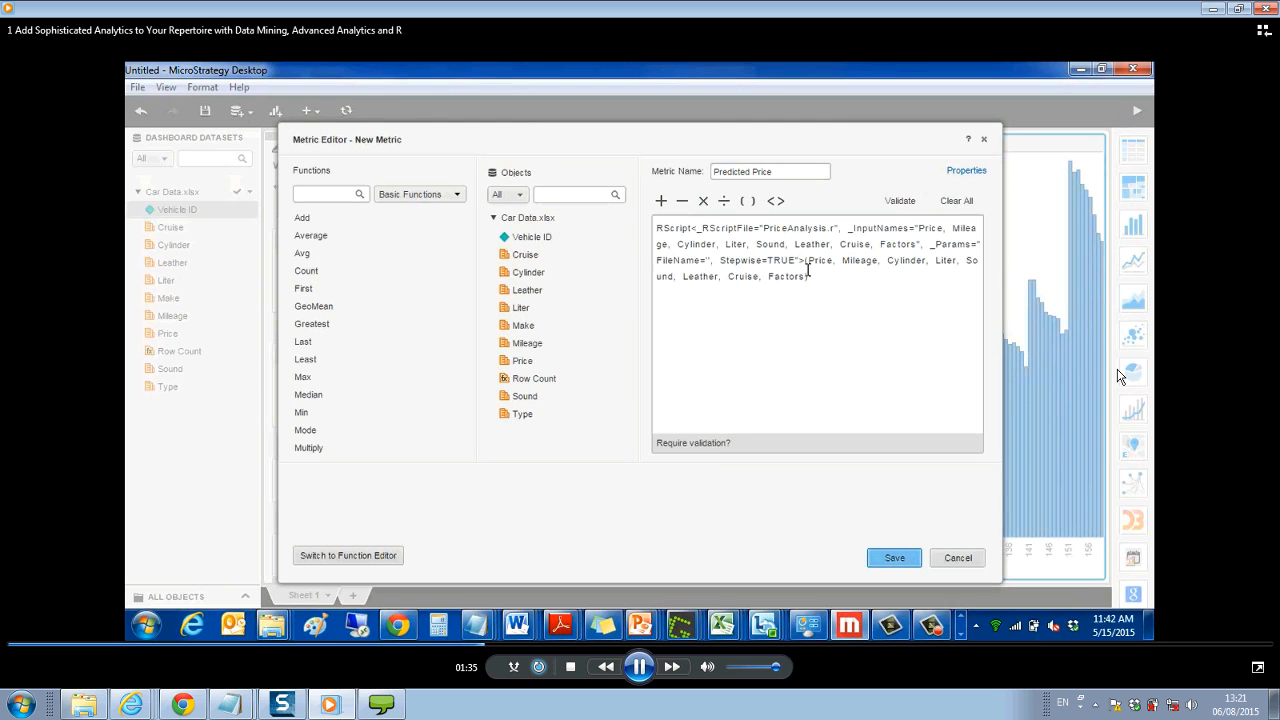
key("space")
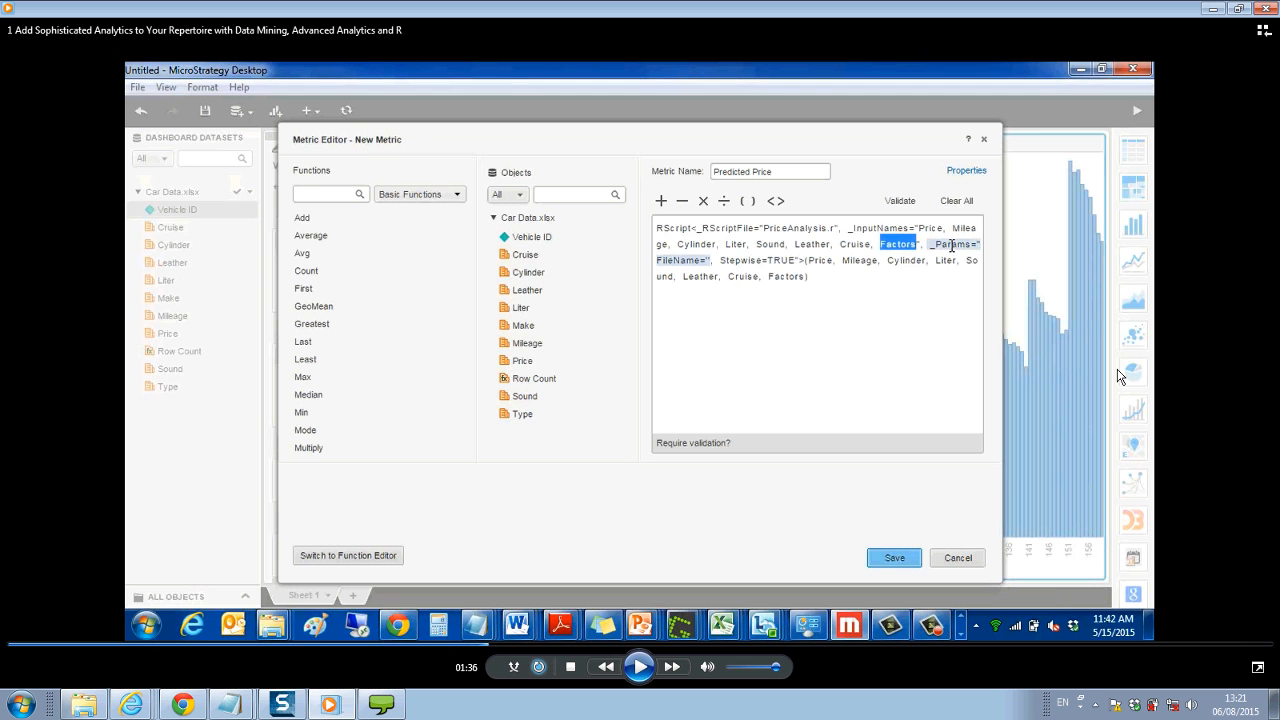
key("space")
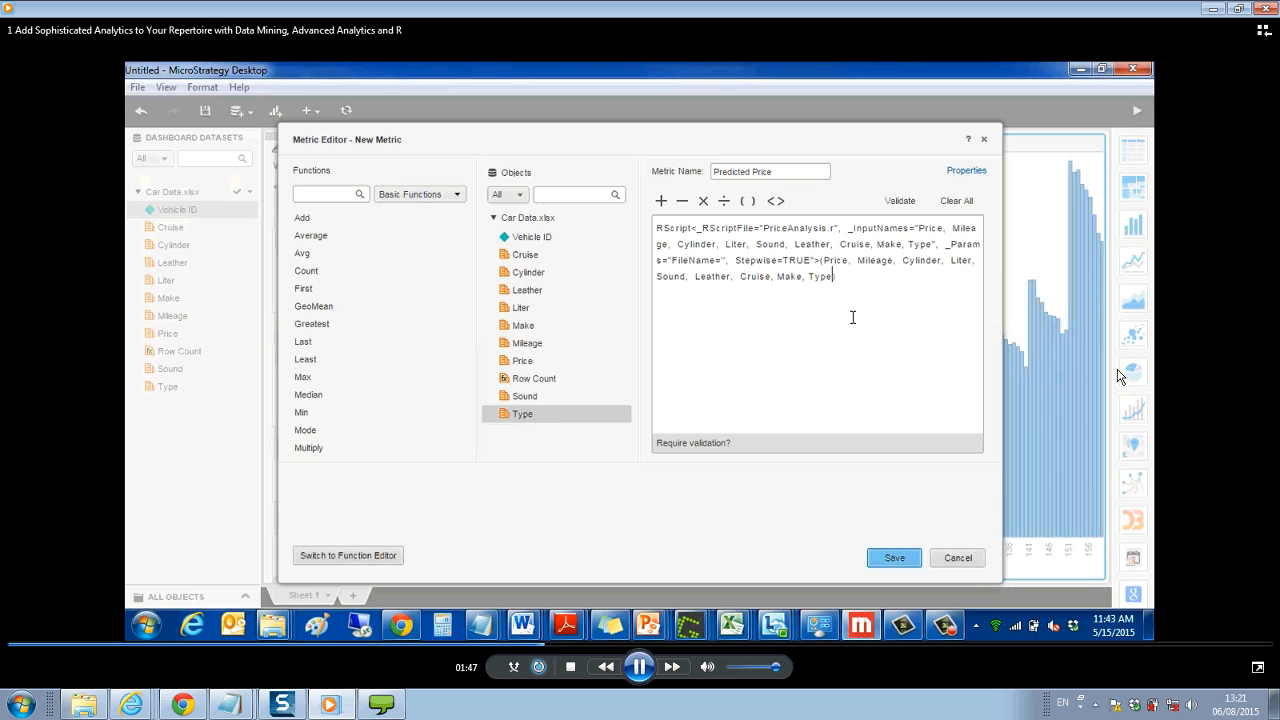
left_click(897, 201)
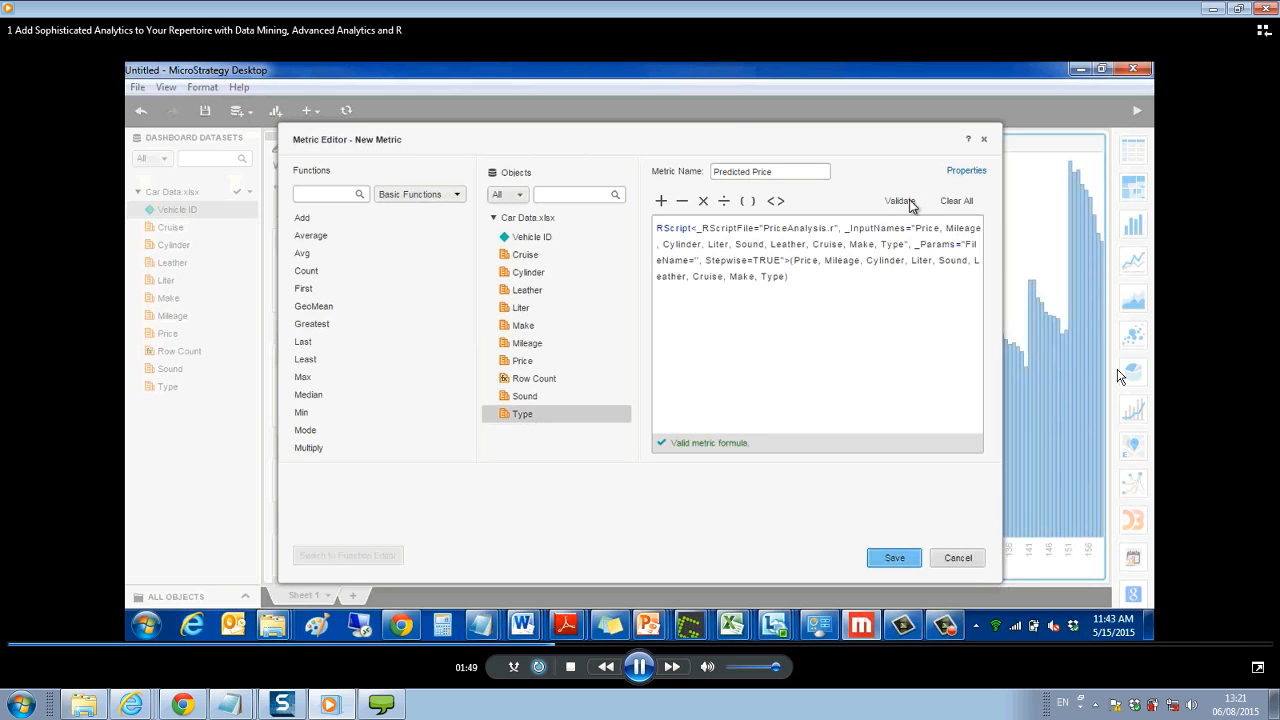
left_click(903, 558)
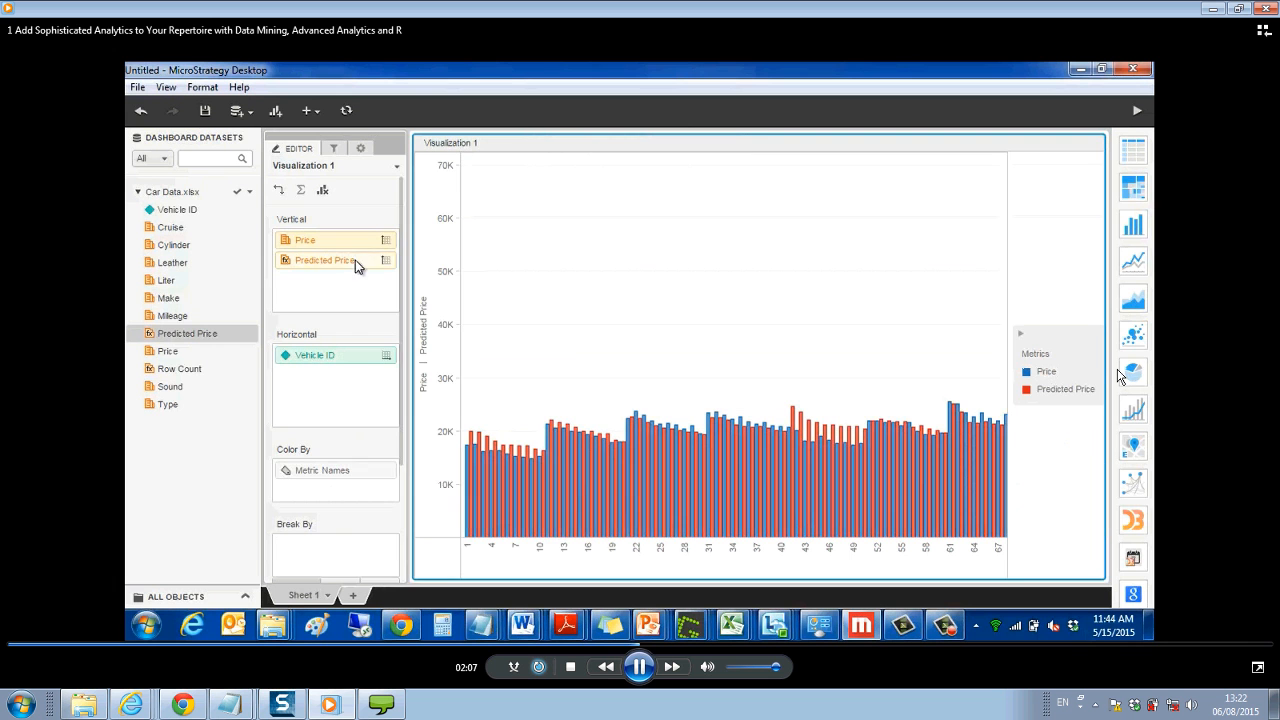
- Play the section on changing the Predicted Price shape, pausing at its chart options and at the empty Visualization 2
key("space")
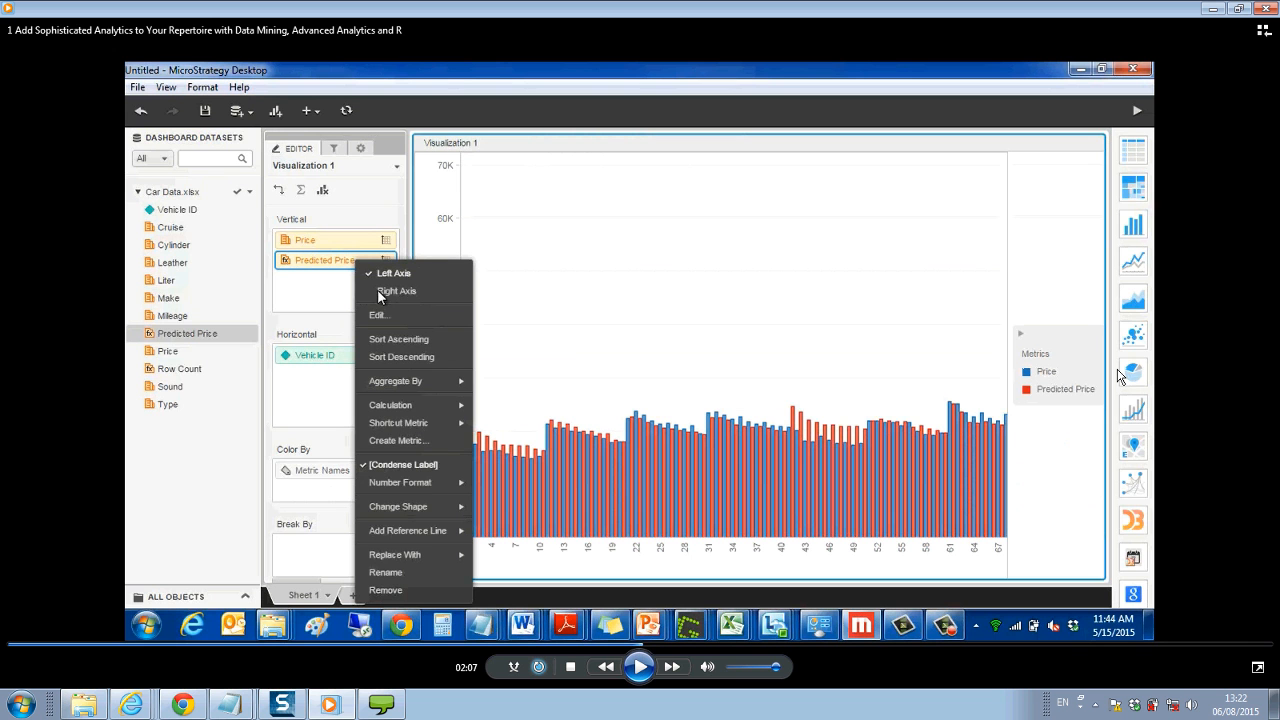
key("space")
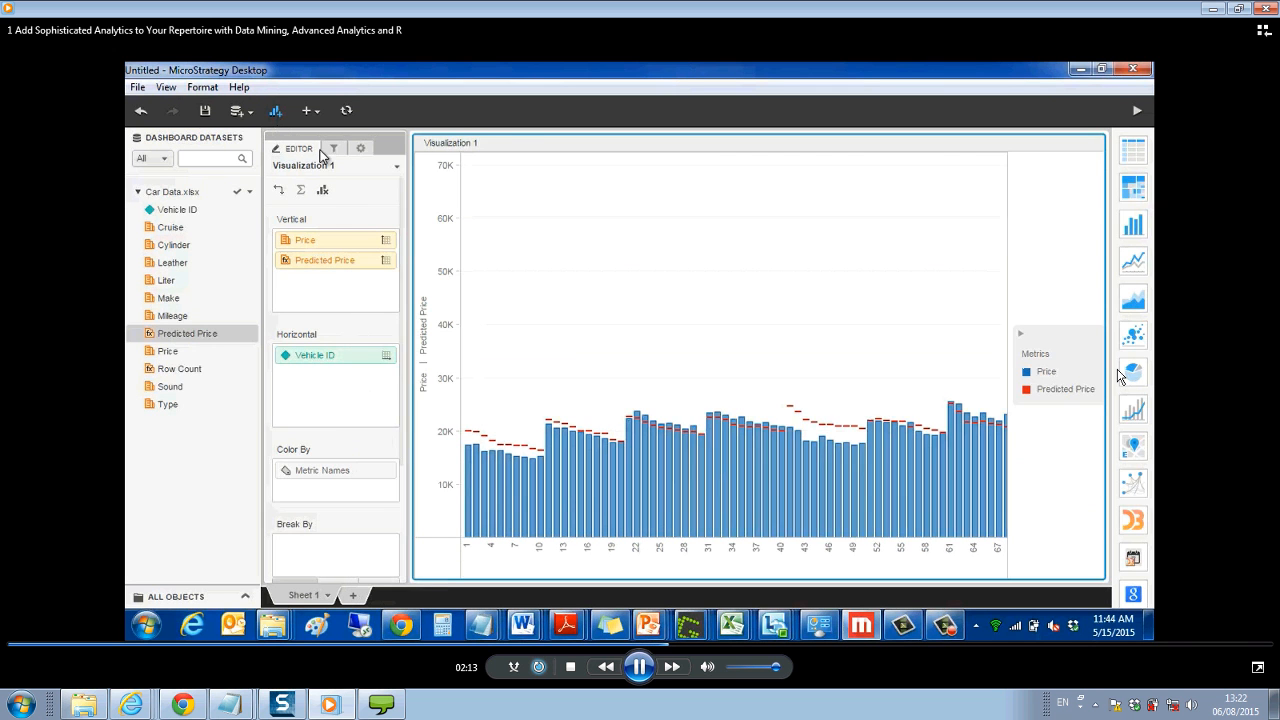
key("space")
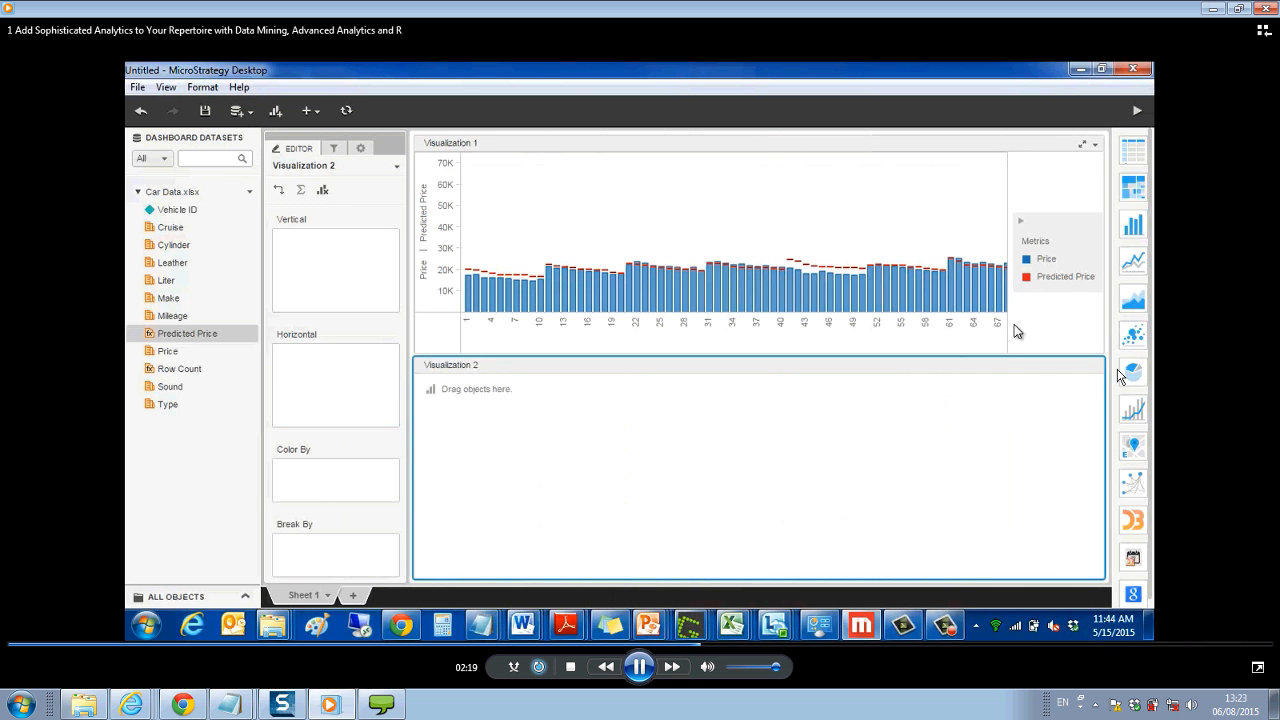
key("space")
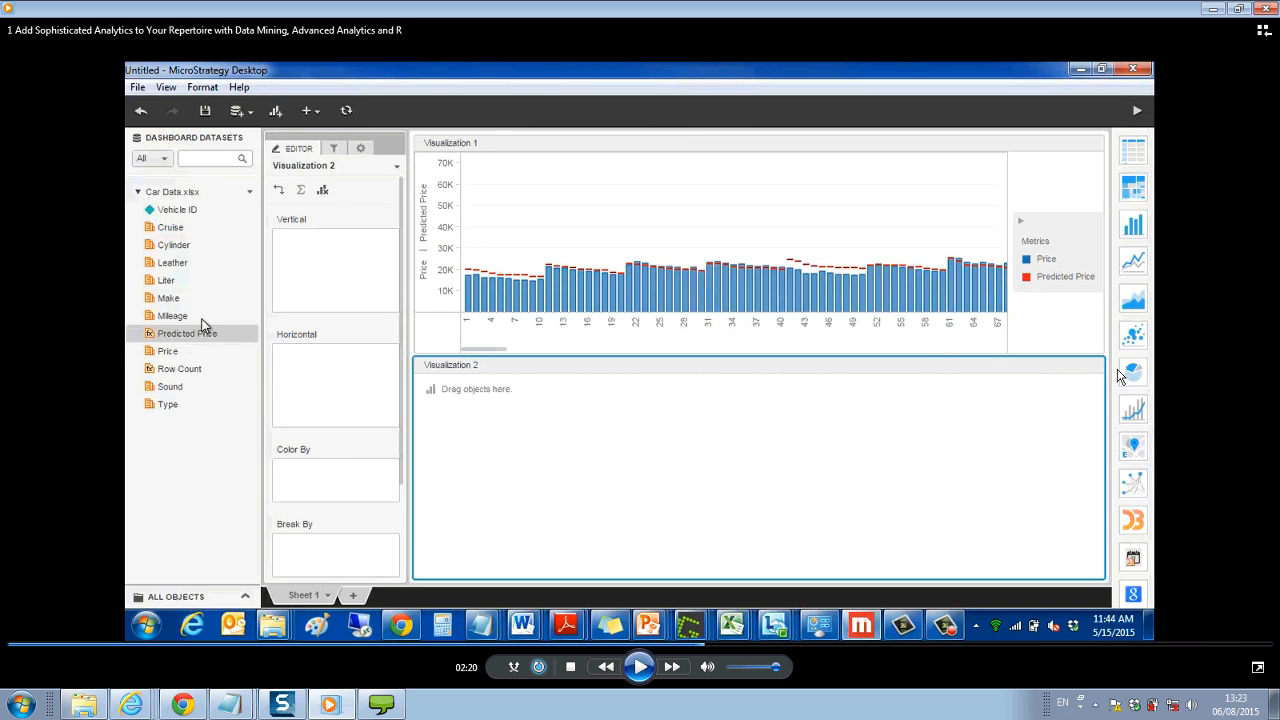
- Play the section building the Residual versus Predicted Price scatter plot, pausing to examine the point pattern and the zero reference line
key("space")
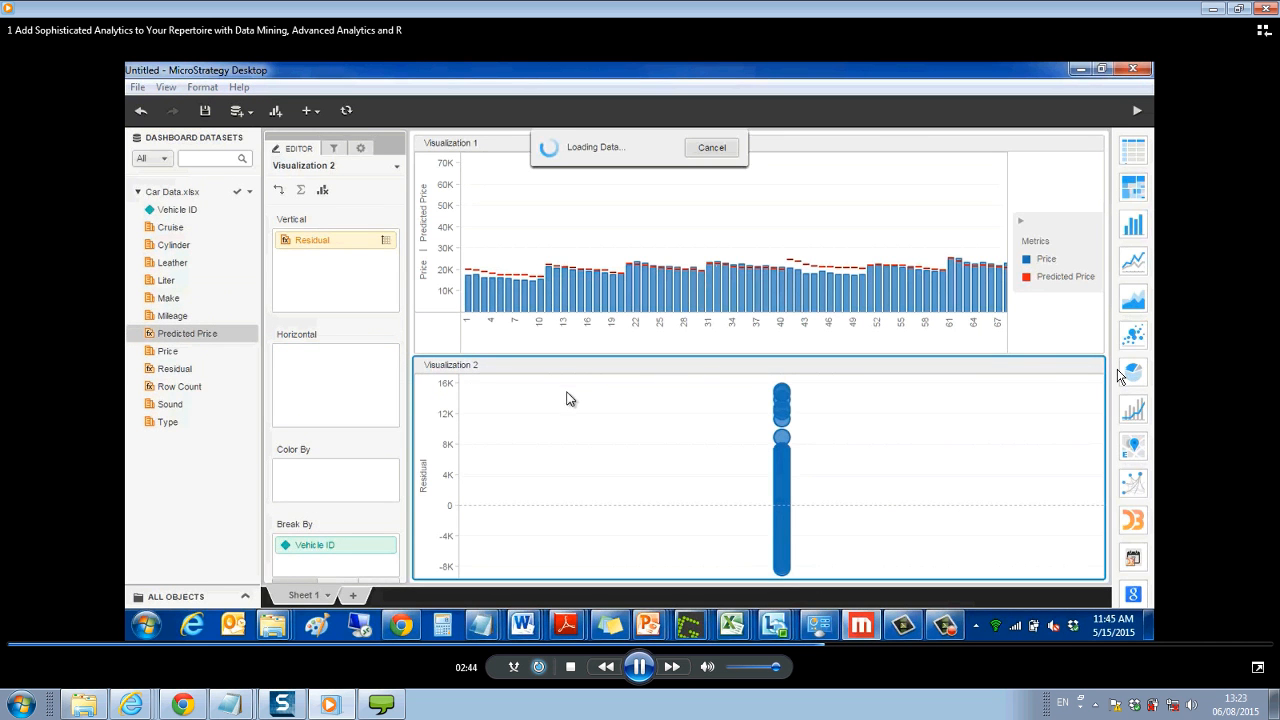
key("space")
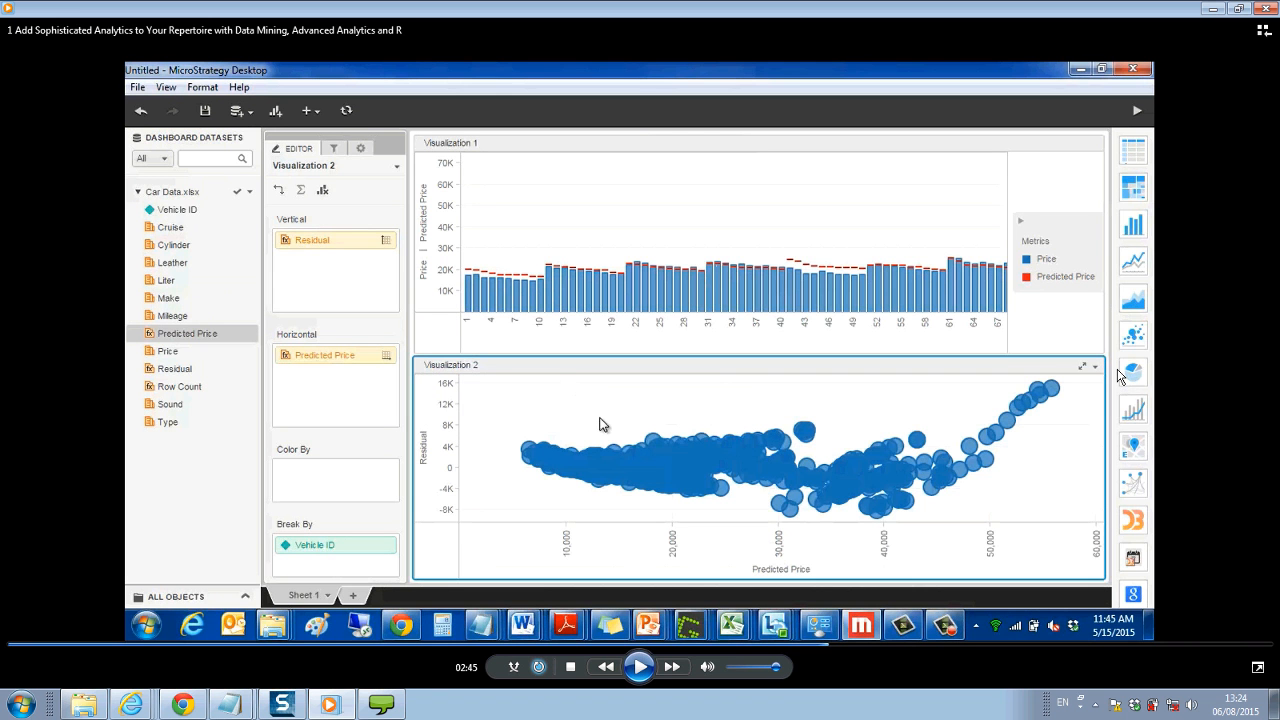
key("space")
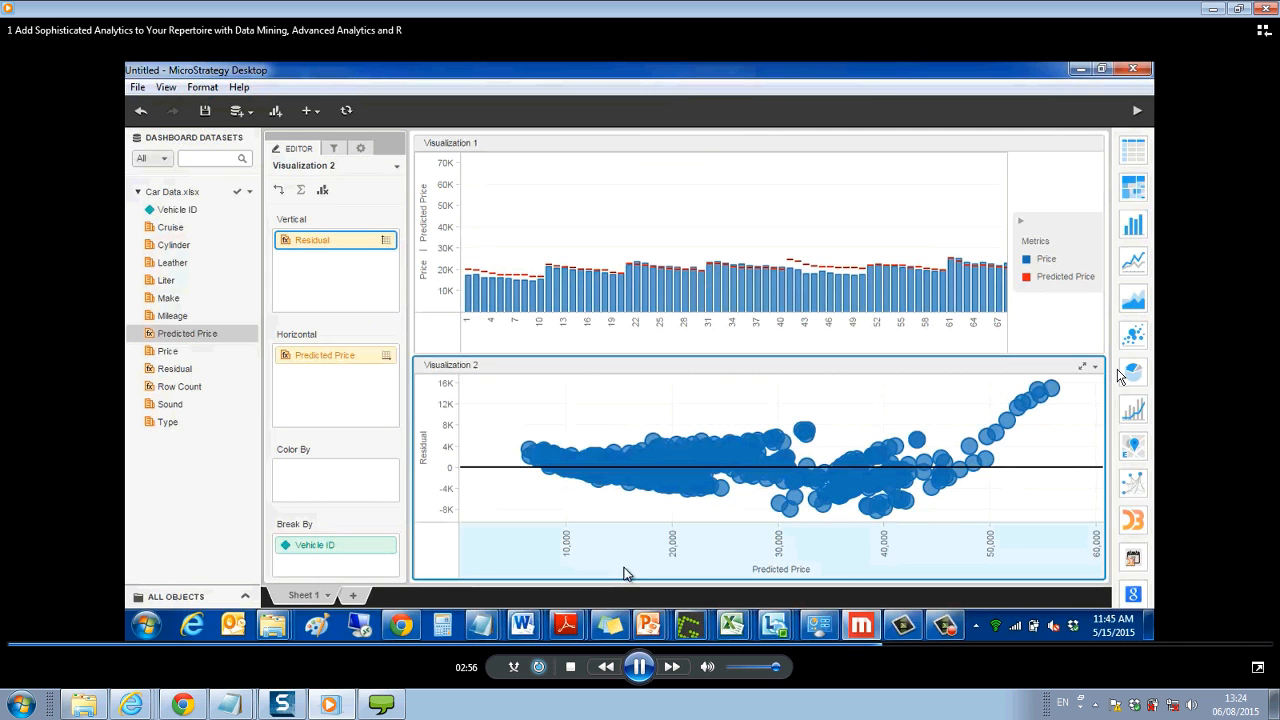
key("space")
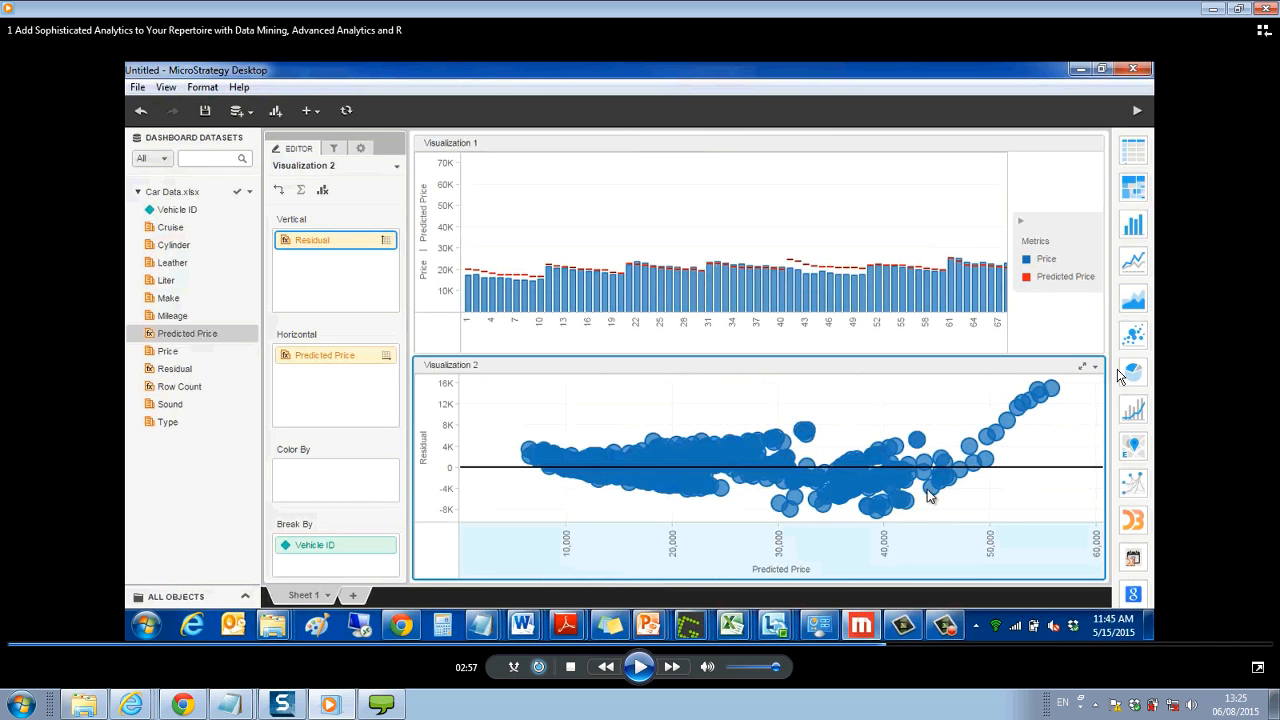
- Play the section colouring the scatter plot by Make and Type, pausing to examine the Cadillac Convertible points and the maximized plot
key("space")
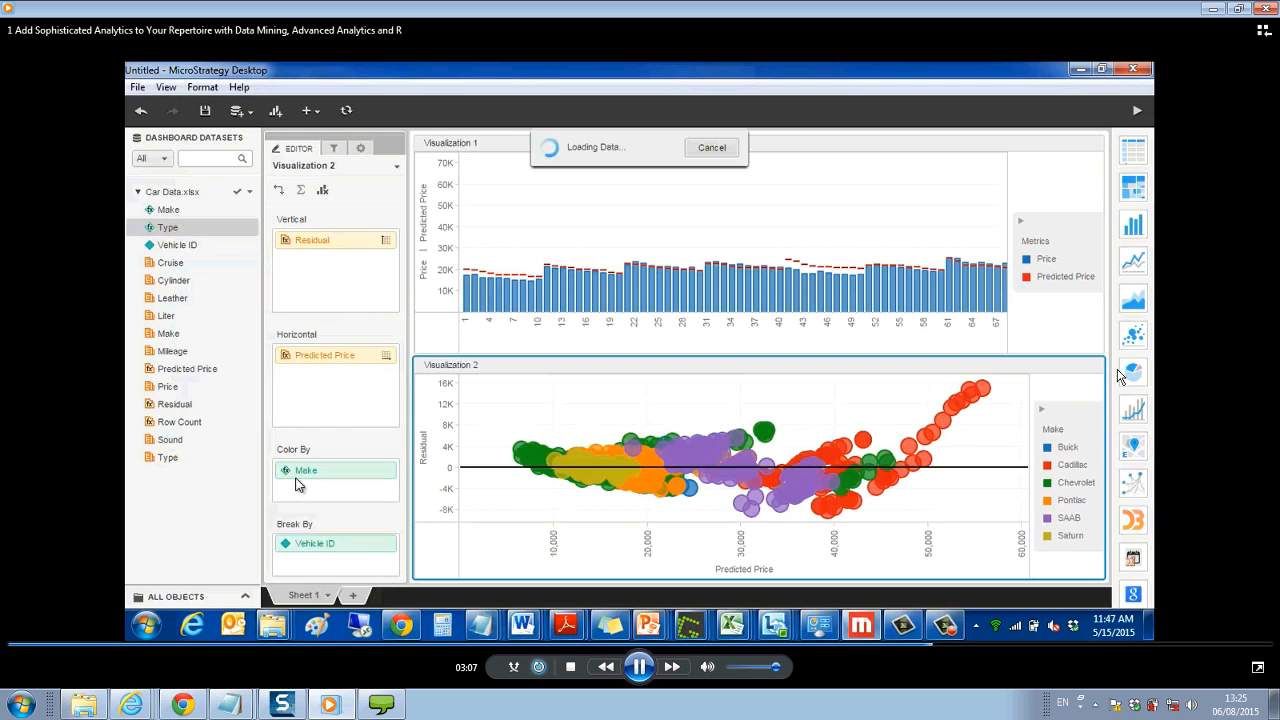
key("space")
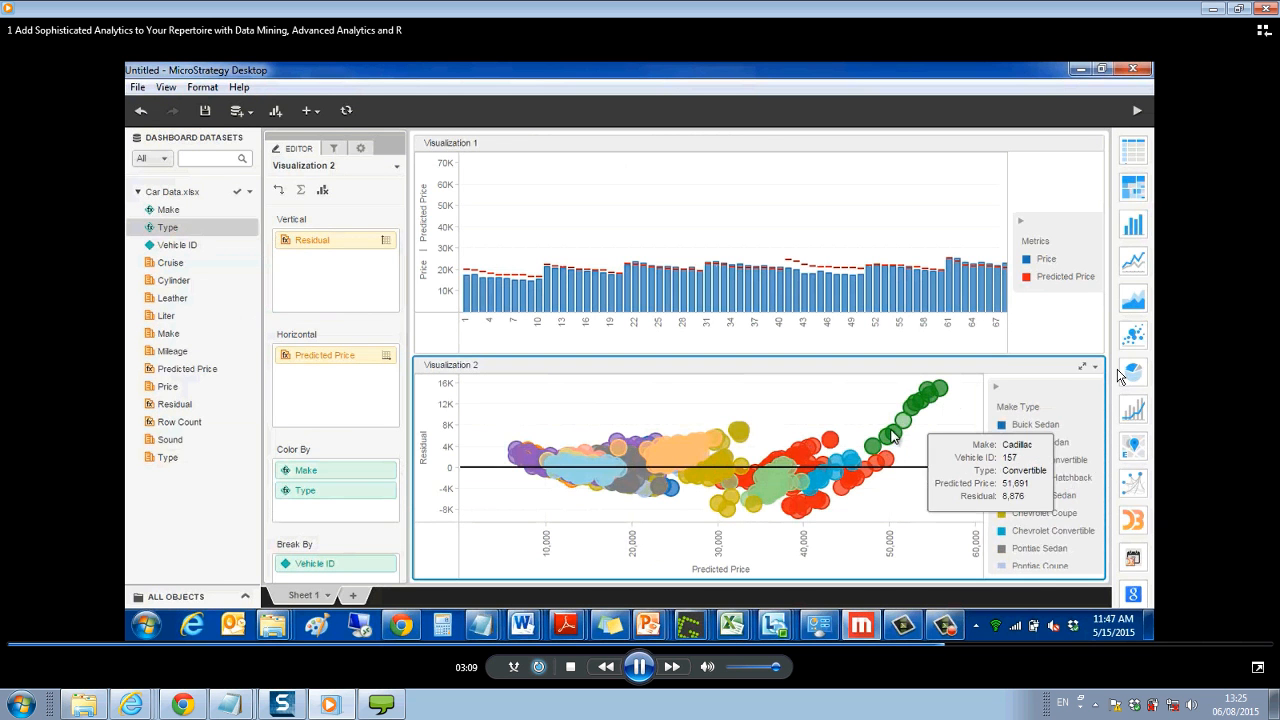
key("space")
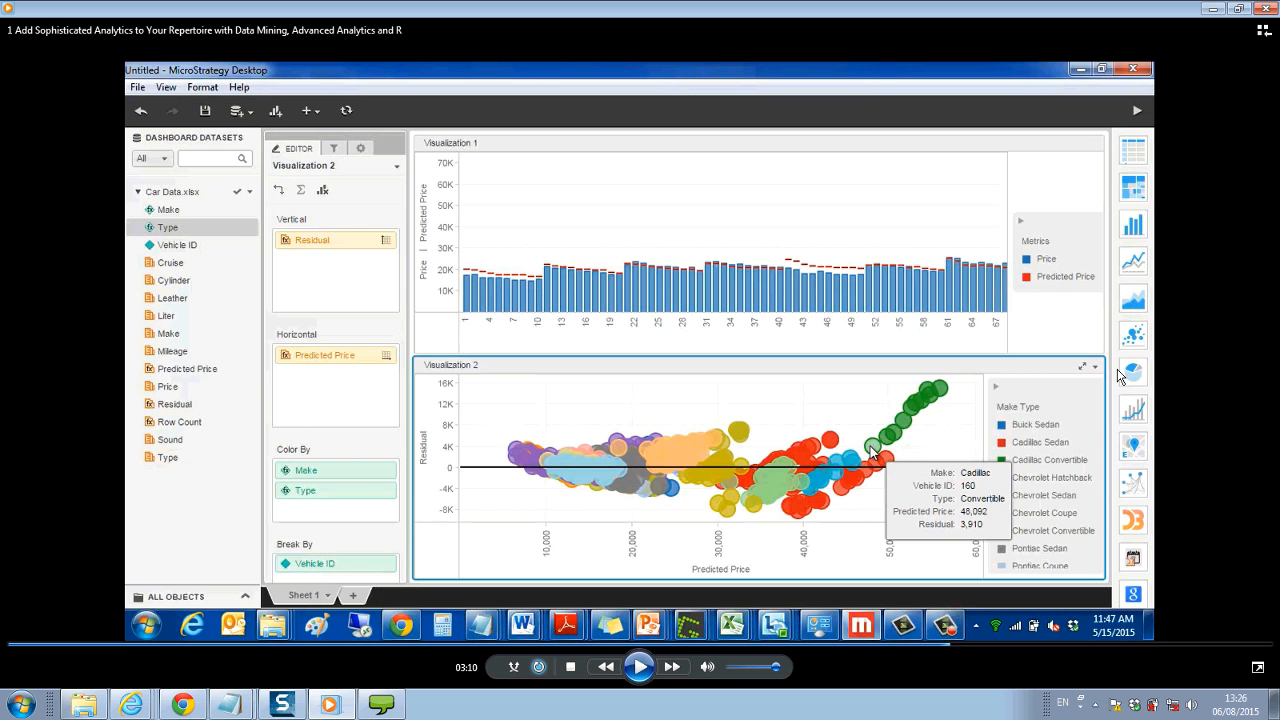
key("space")
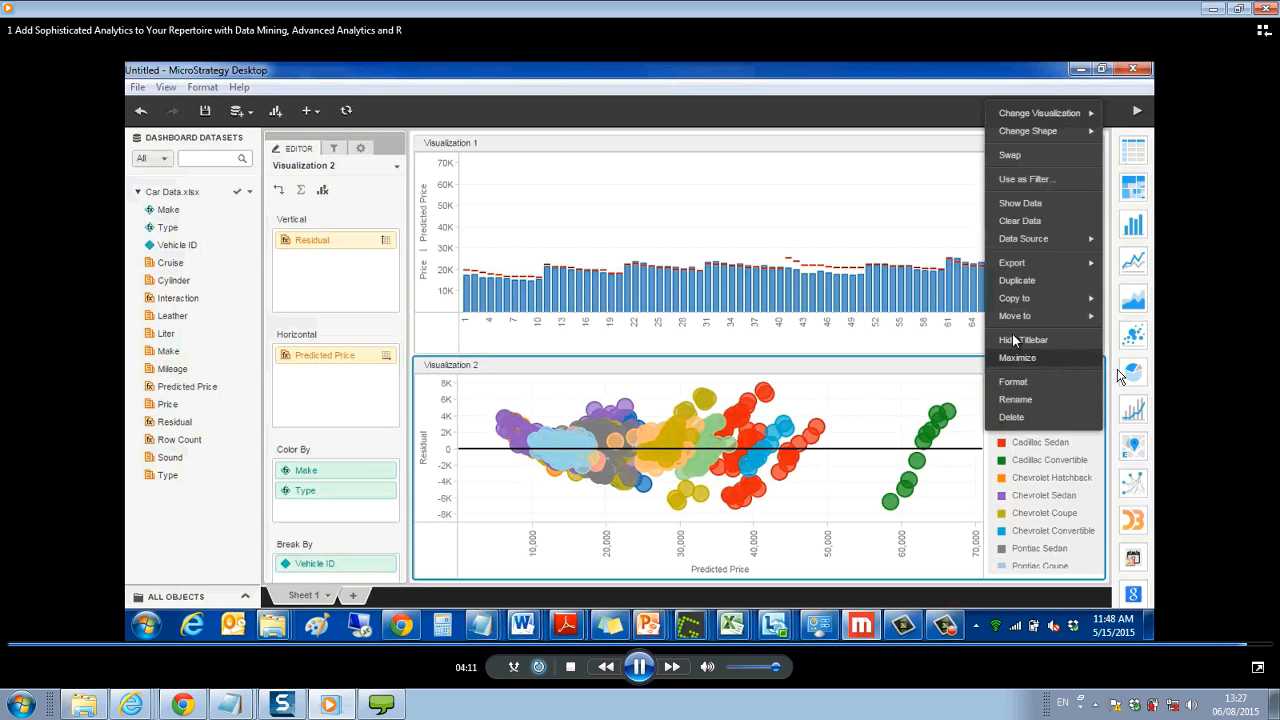
key("space")
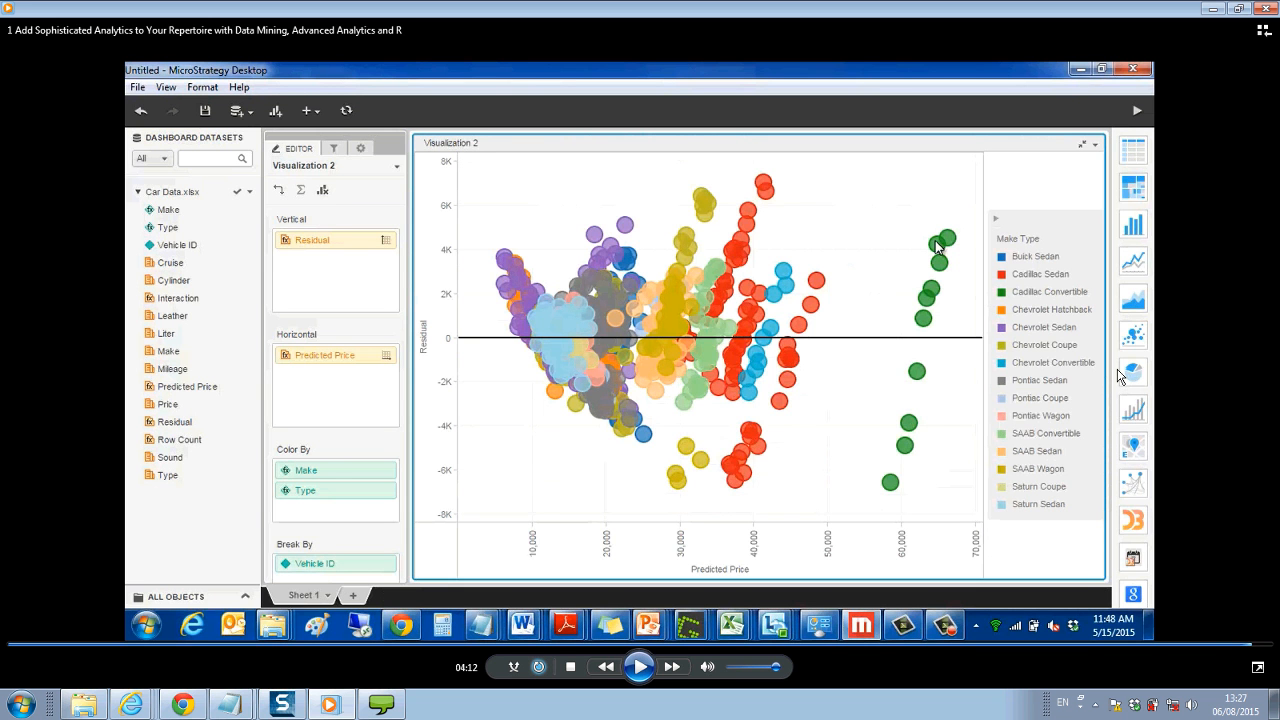
- Restore the video player window from full size to leave the demo playback
left_click(1240, 9)
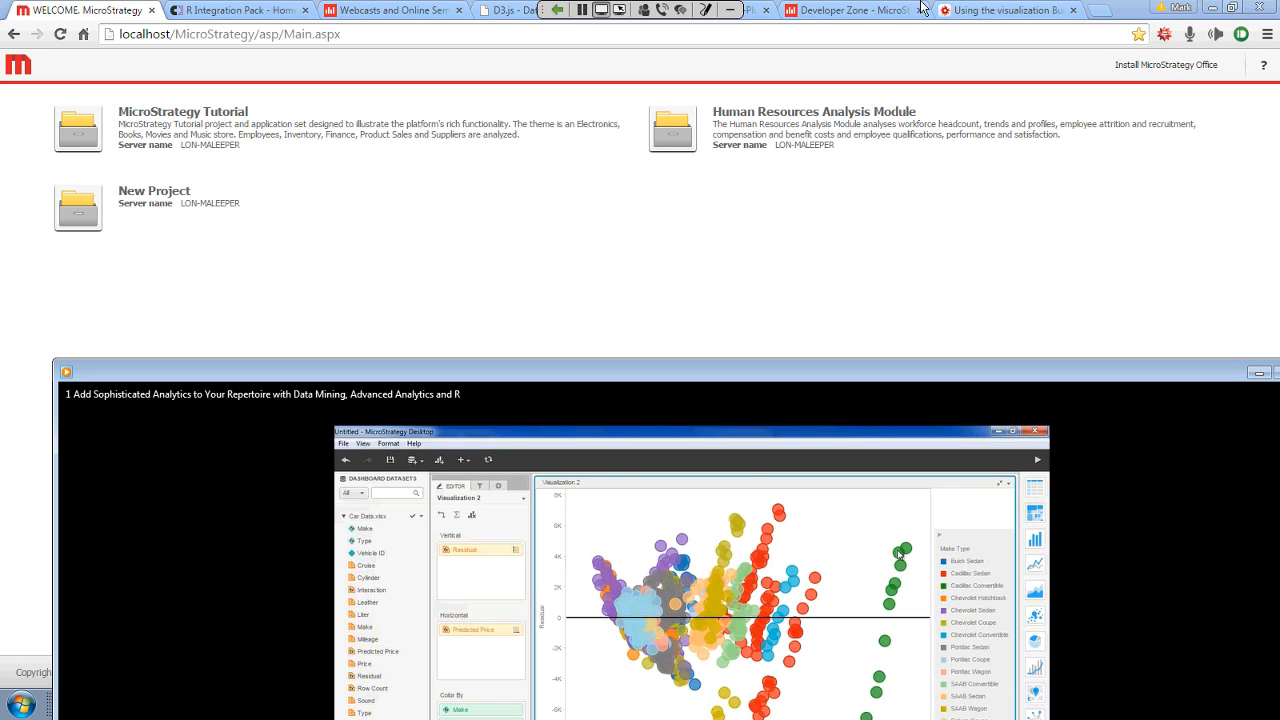
mouse_move(622, 8)
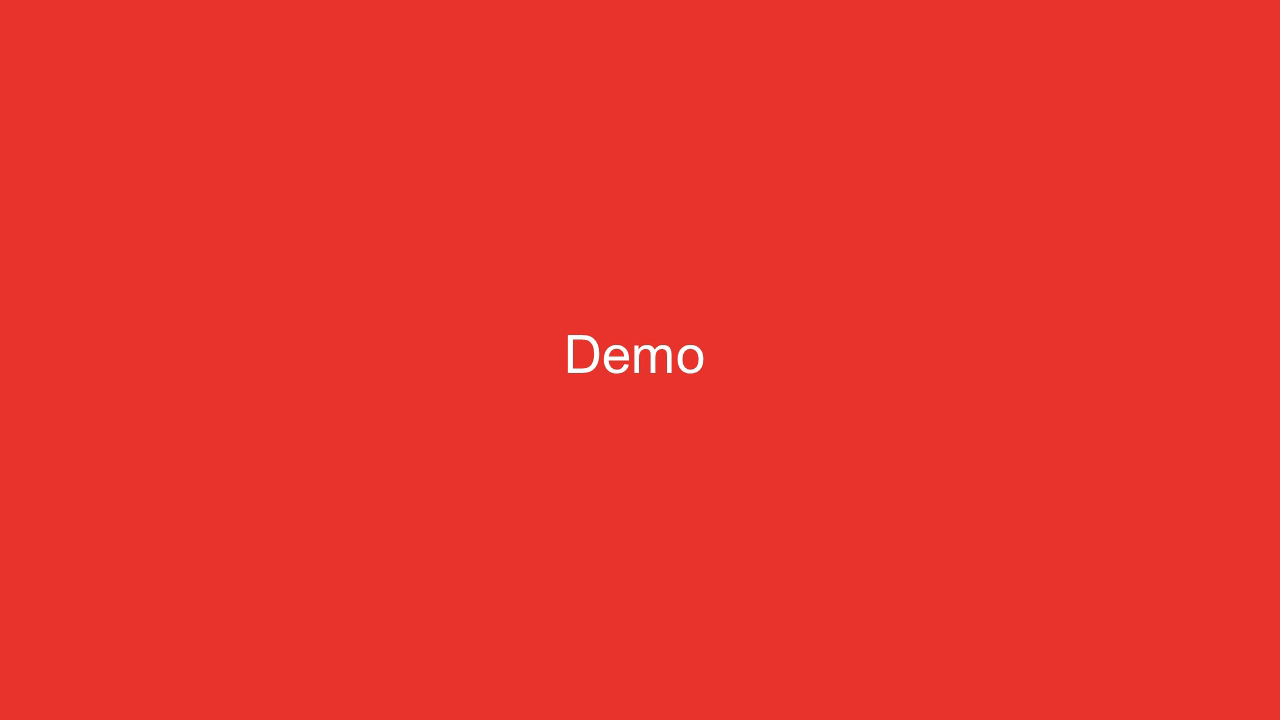
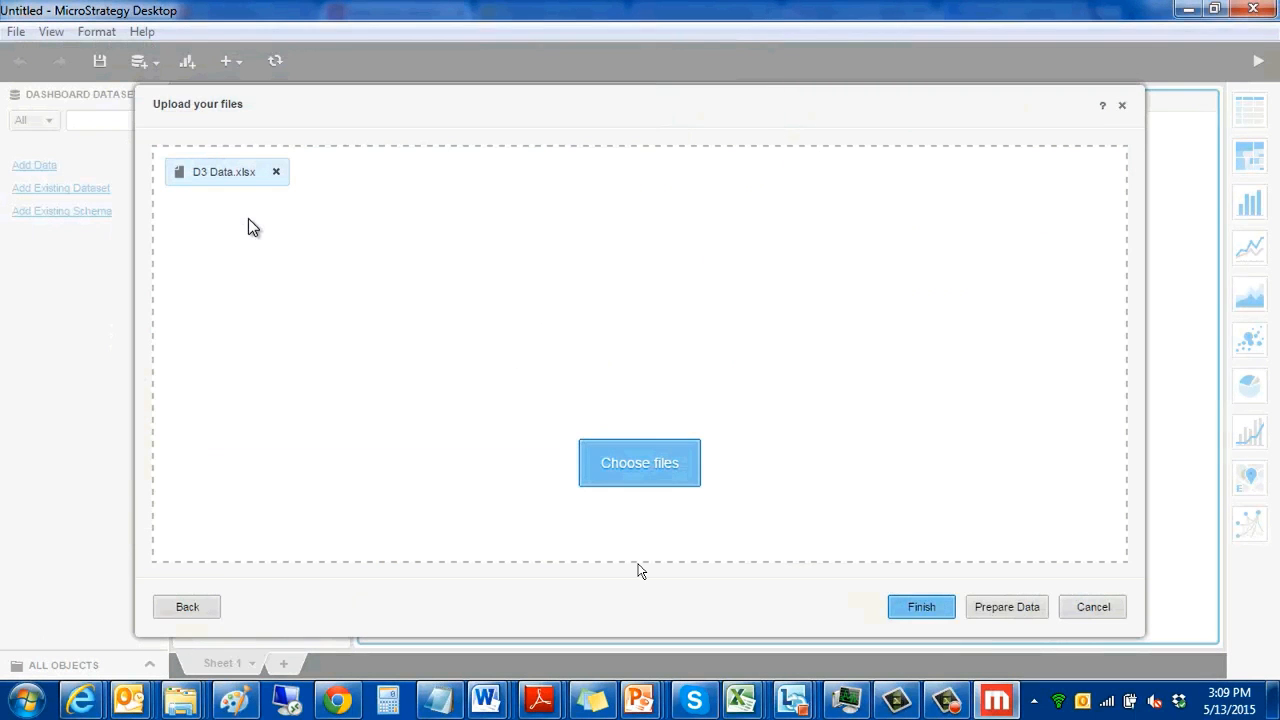
- Bring D3 Data.xlsx in through data preparation, then pause and resume the demo playback at the empty Visualization 1
left_click(1006, 607)
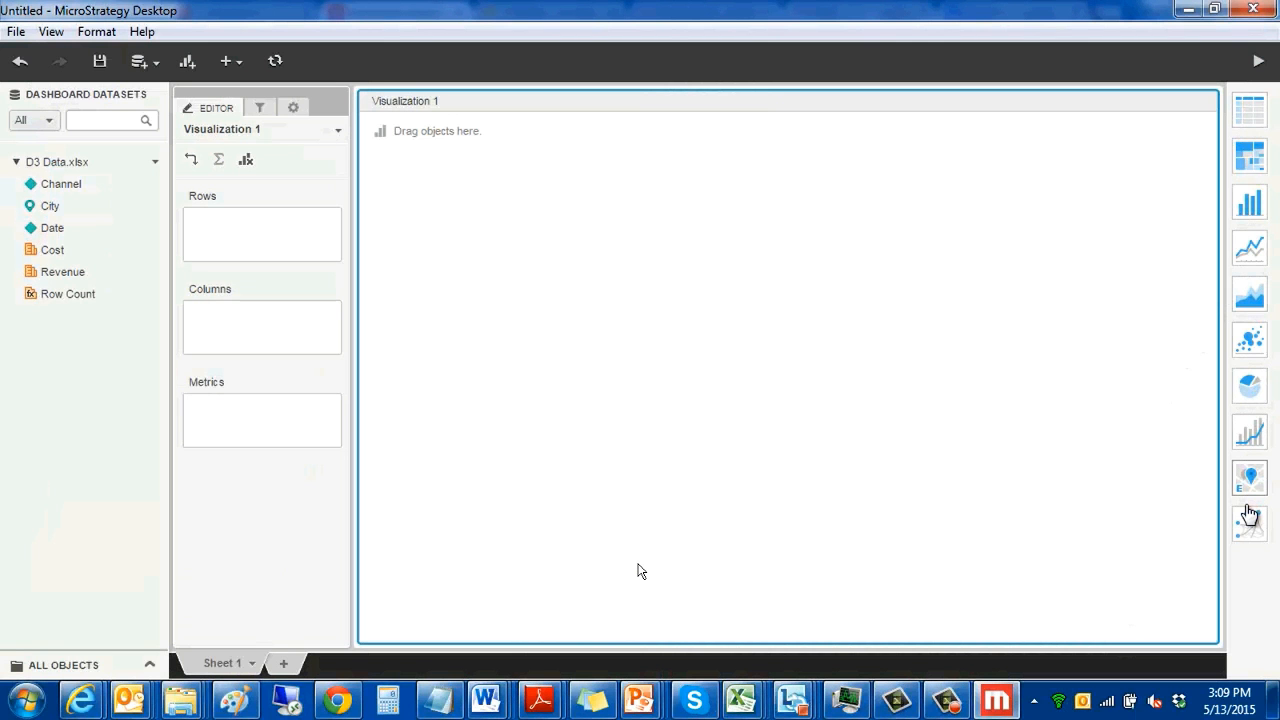
left_click(641, 571)
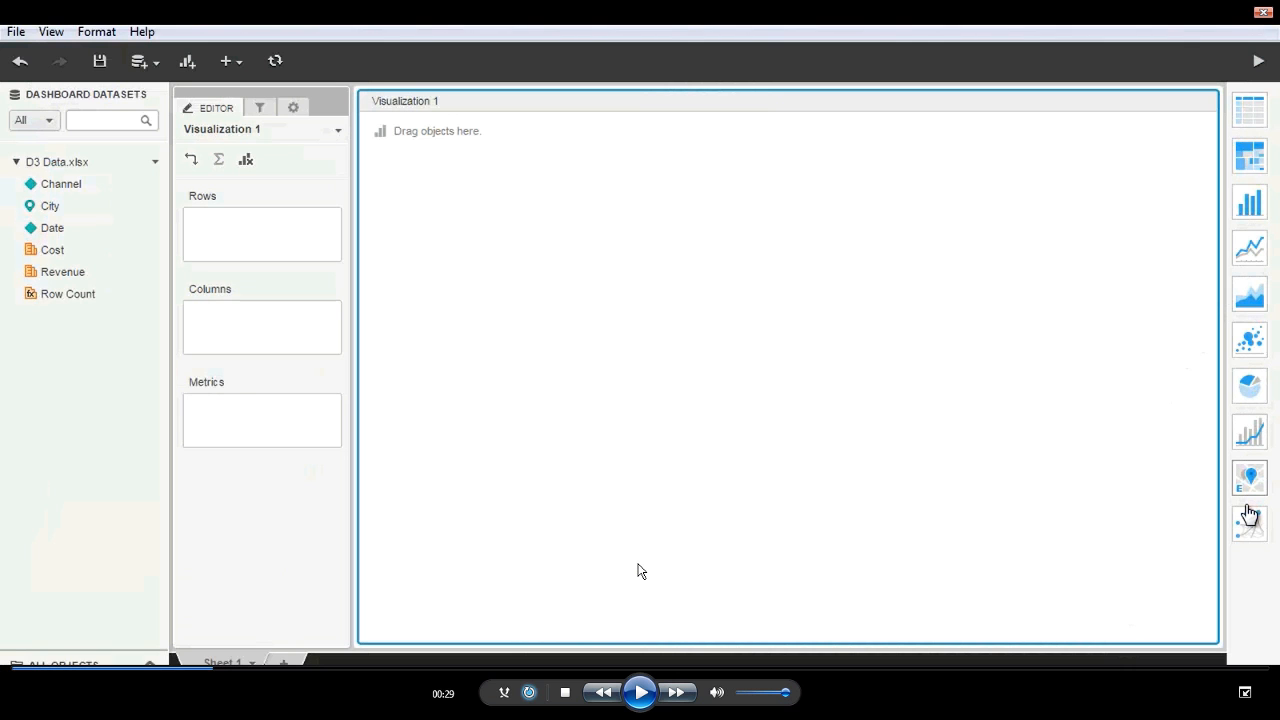
left_click(641, 571)
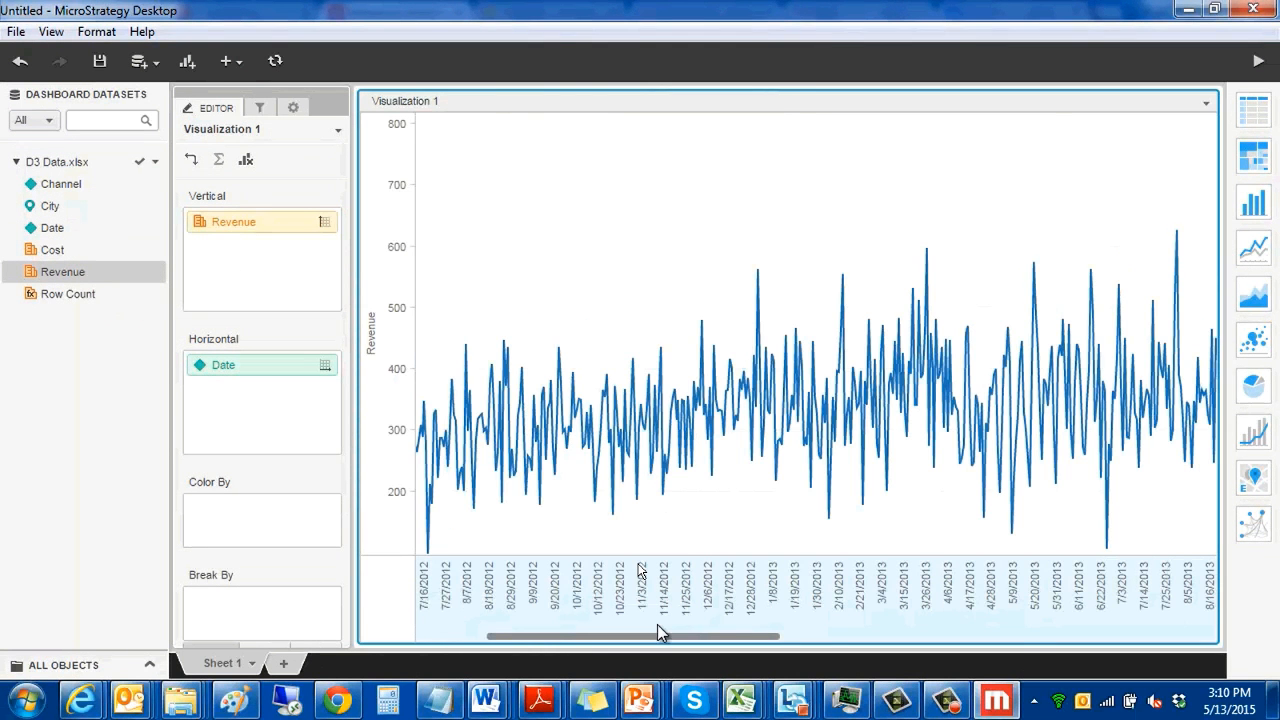
- Save the dashboard with the Revenue by Date line chart as D3Viz in the d3 and maps folder
left_click_drag(657, 624, 459, 638)
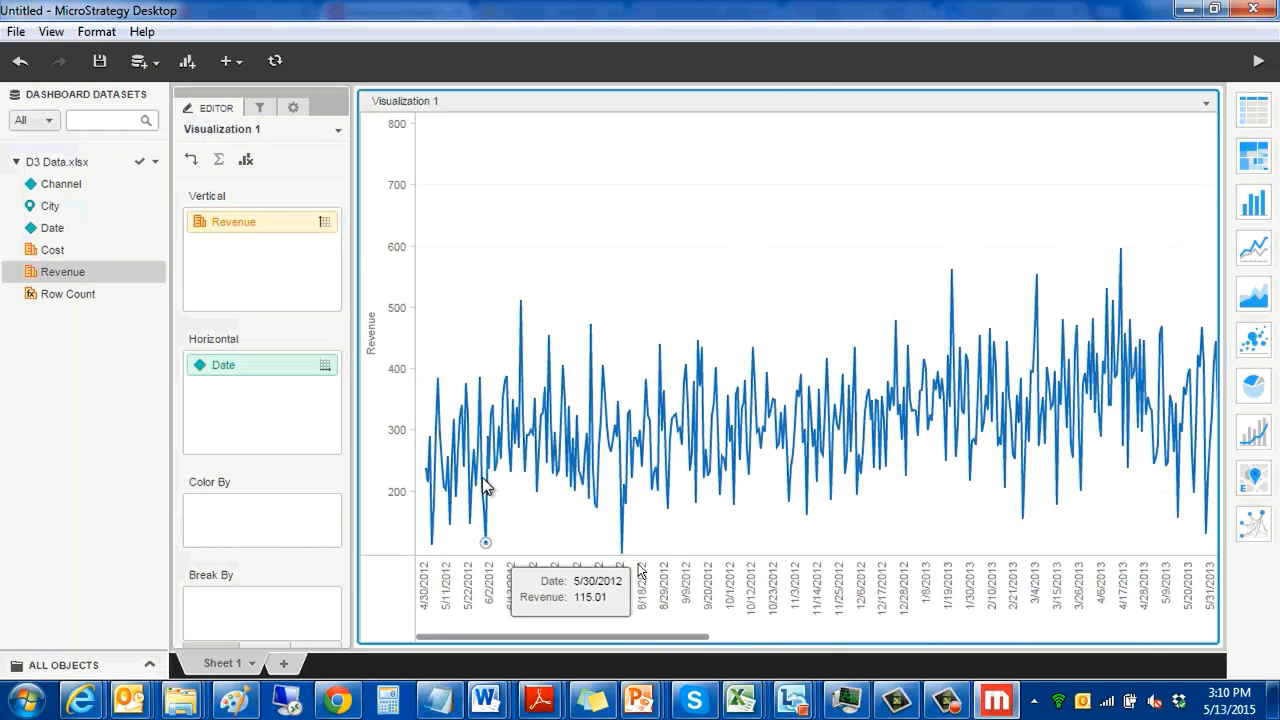
left_click(99, 62)
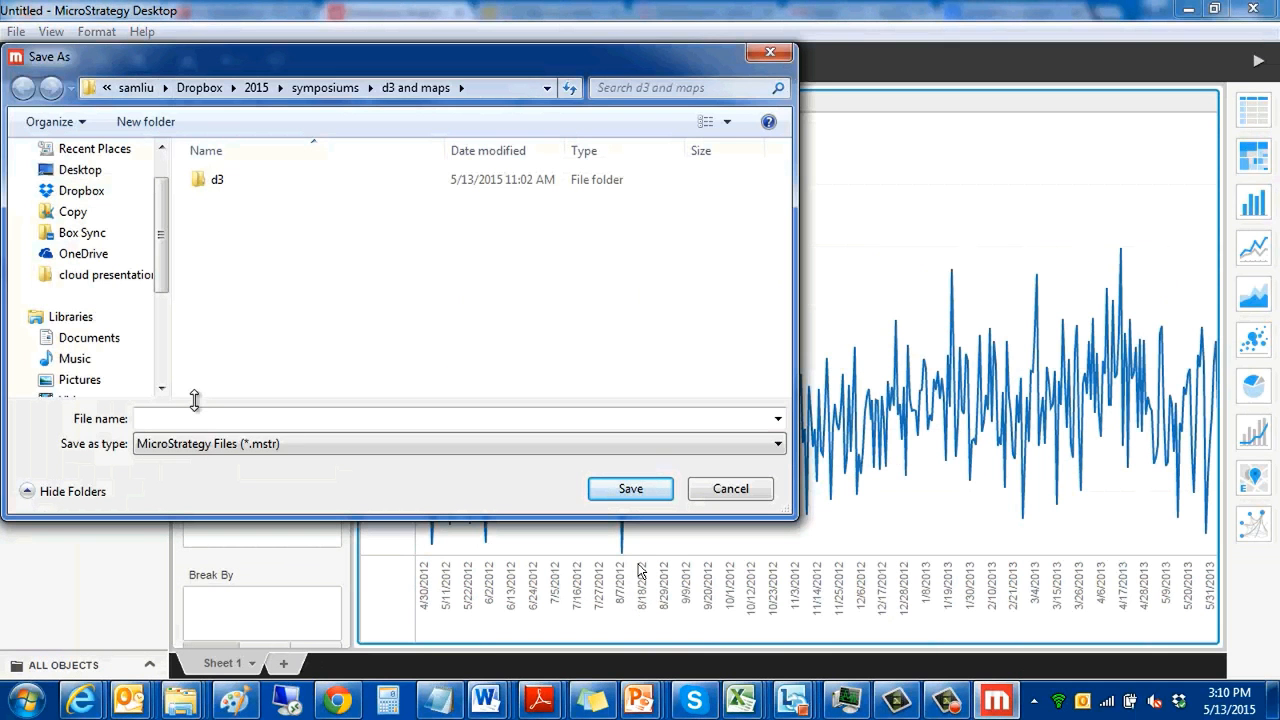
type("D3Viz")
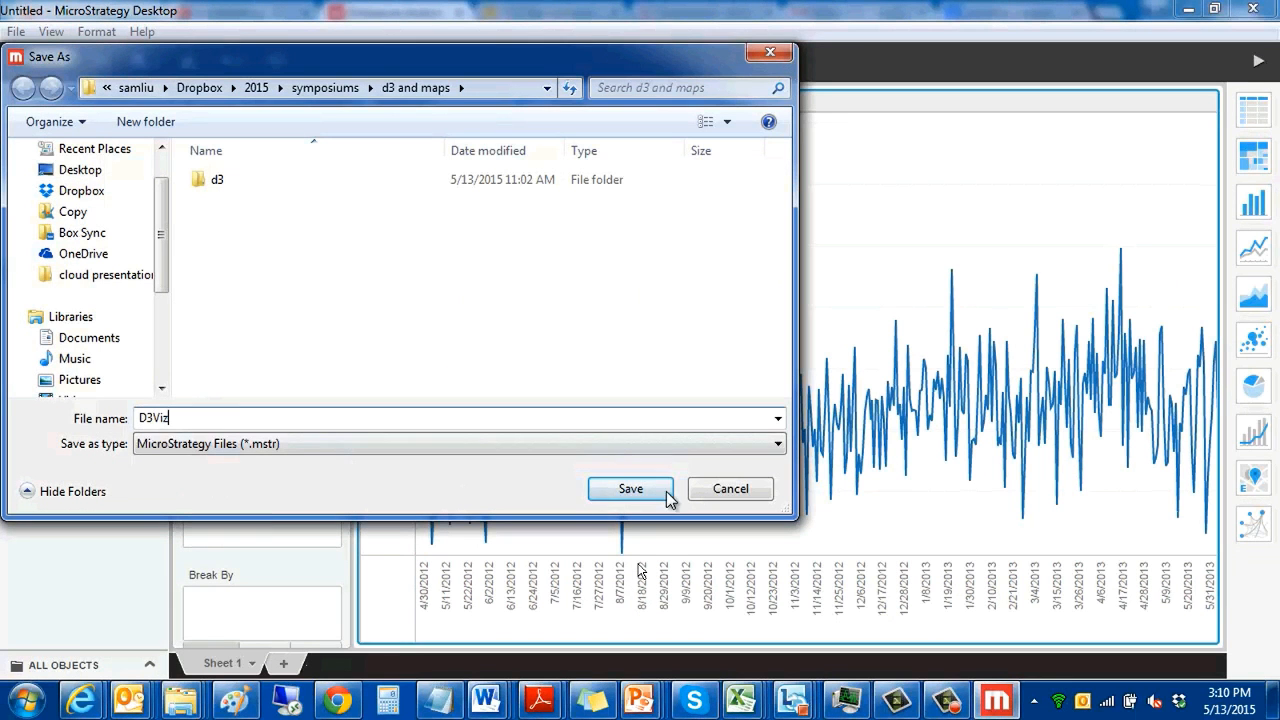
left_click(657, 499)
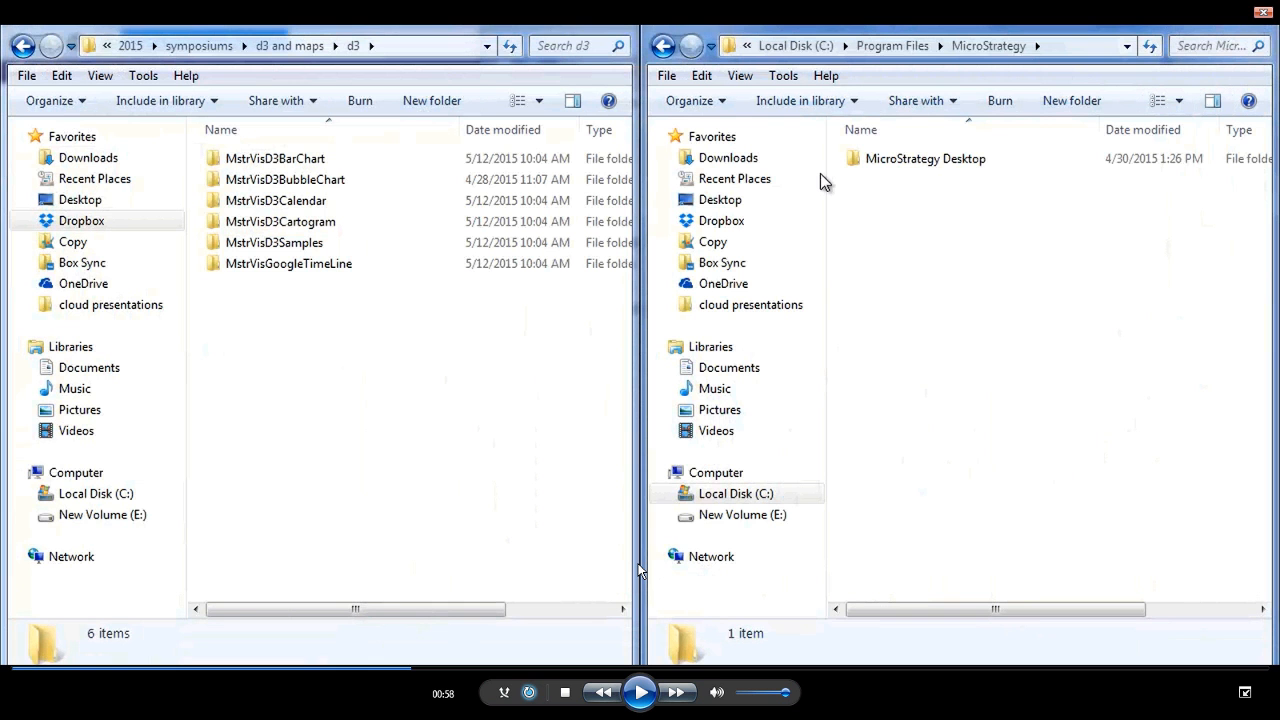
- Resume playback and copy the MstrVisD3BubbleChart, MstrVisD3Calendar and MstrVisGoogleTimeLine folders from d3 into the MicroStrategy Desktop plugins folder
key("space")
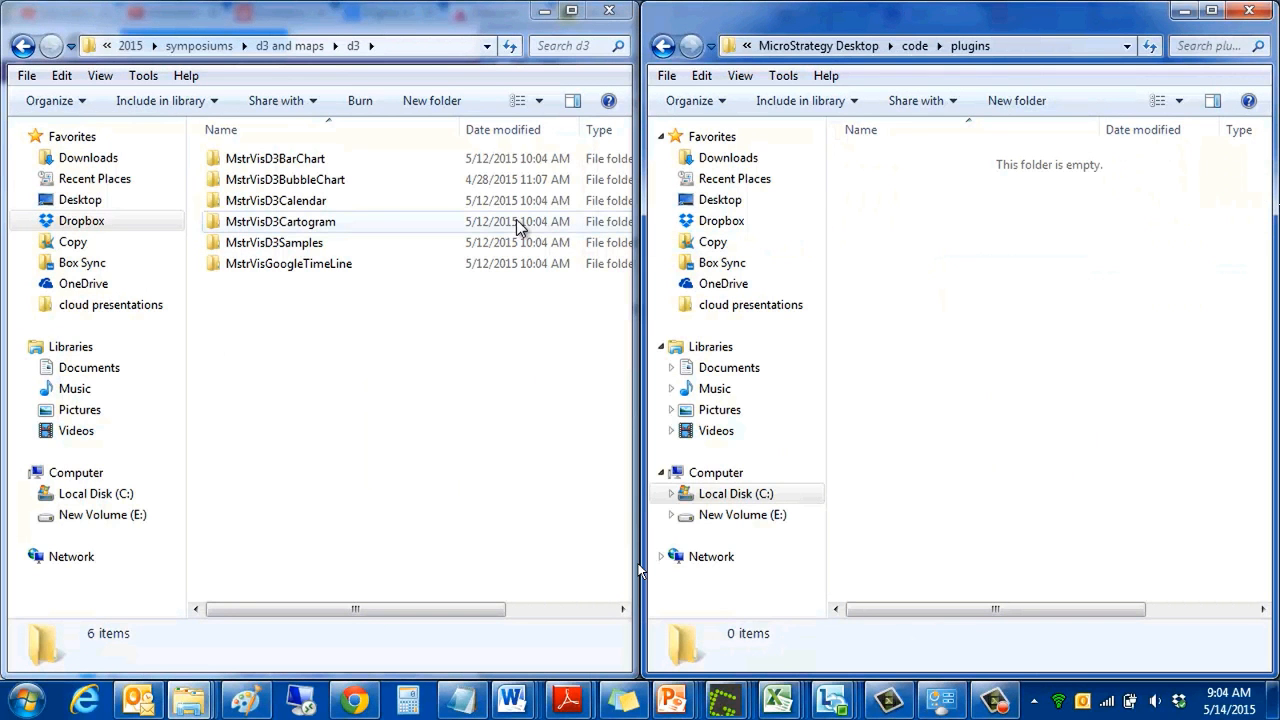
left_click(313, 182)
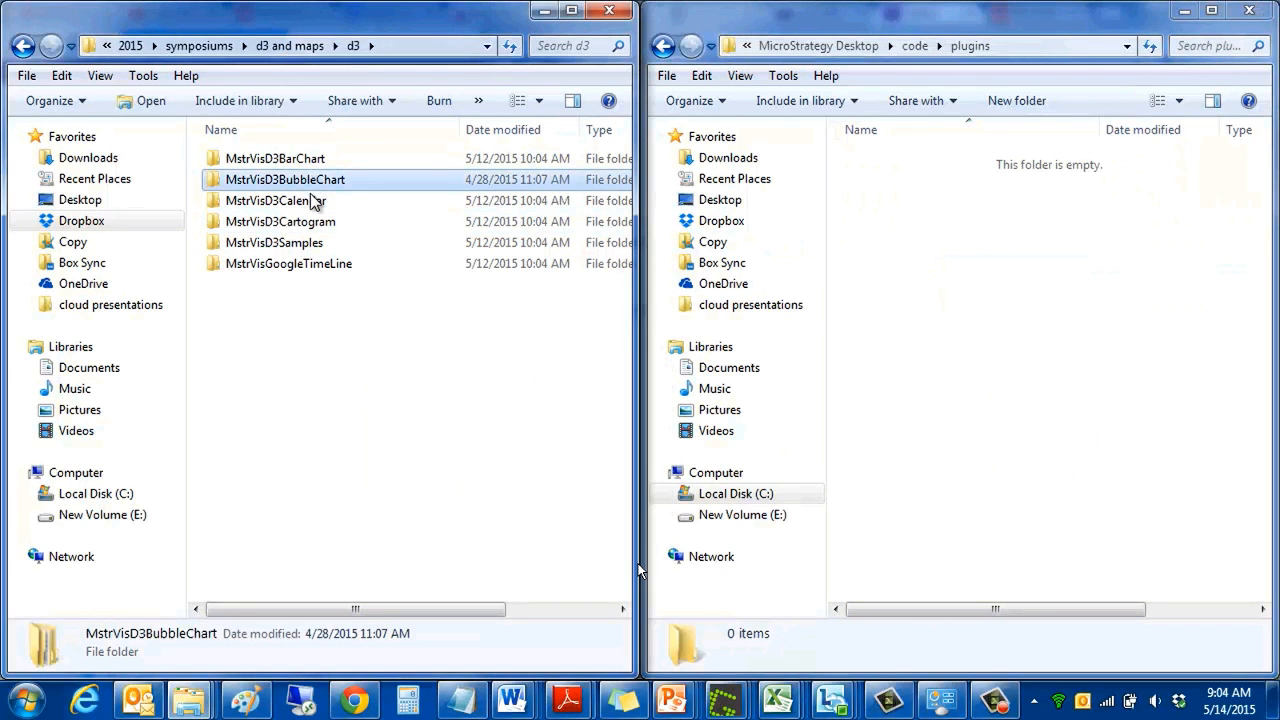
left_click(313, 200, "ctrl")
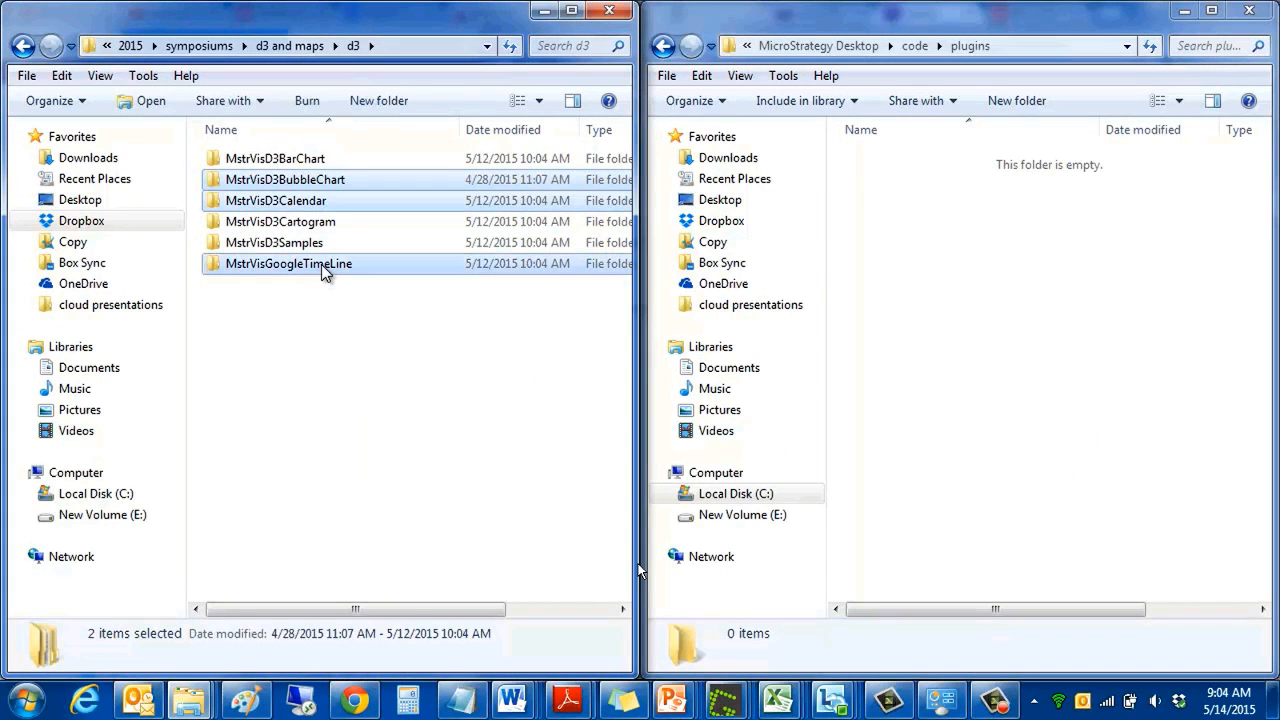
left_click(321, 264, "ctrl")
right_click(321, 264)
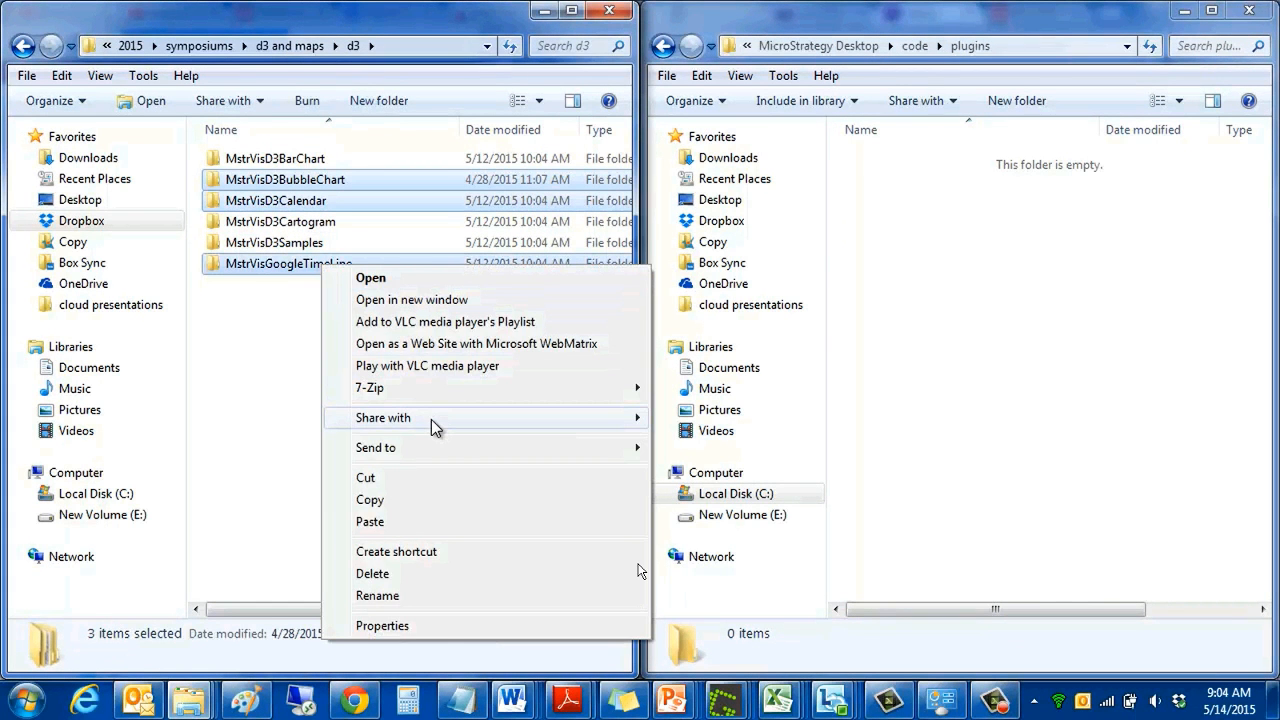
right_click(907, 176)
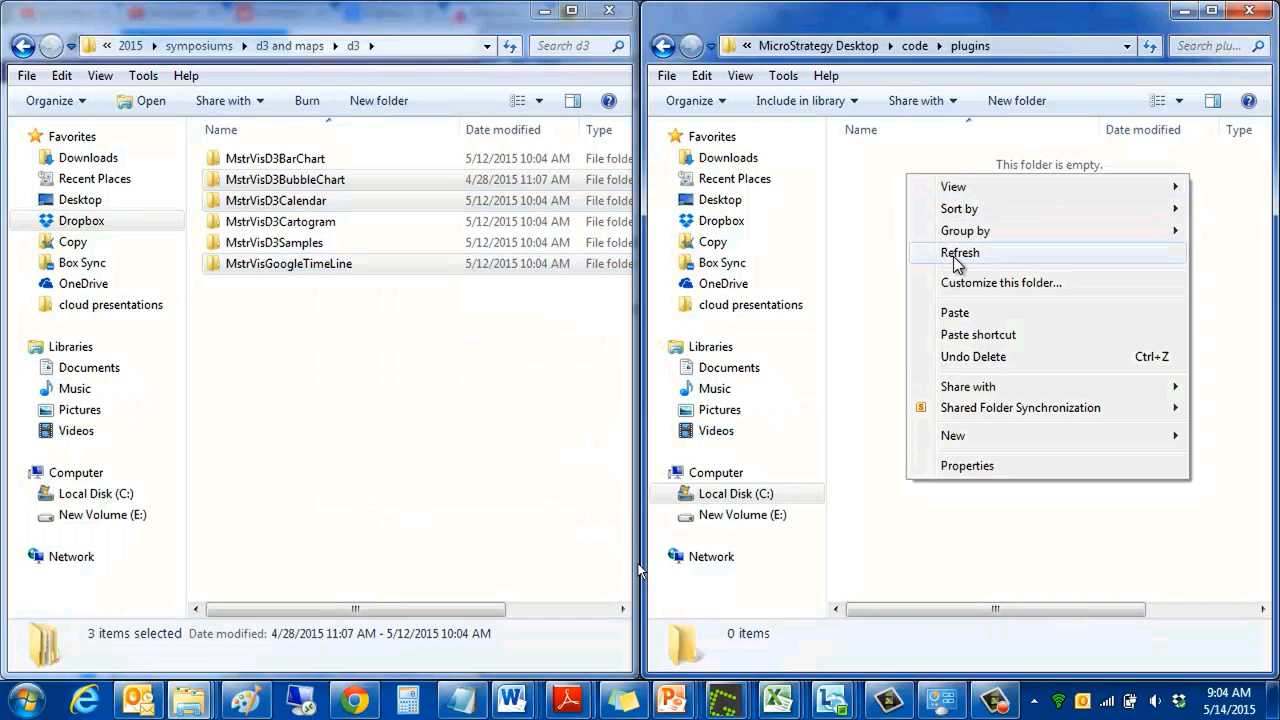
left_click(955, 312)
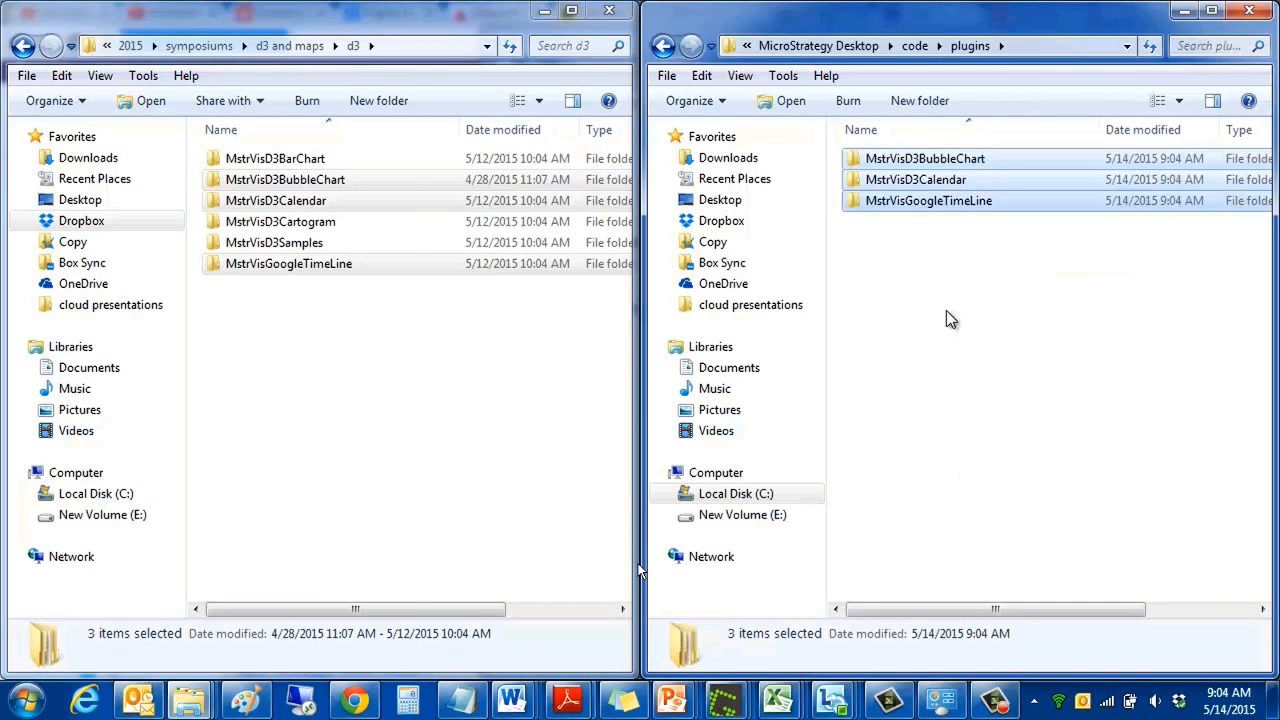
- Launch MicroStrategy Desktop and open the saved D3Viz.mstr dashboard
left_click(27, 702)
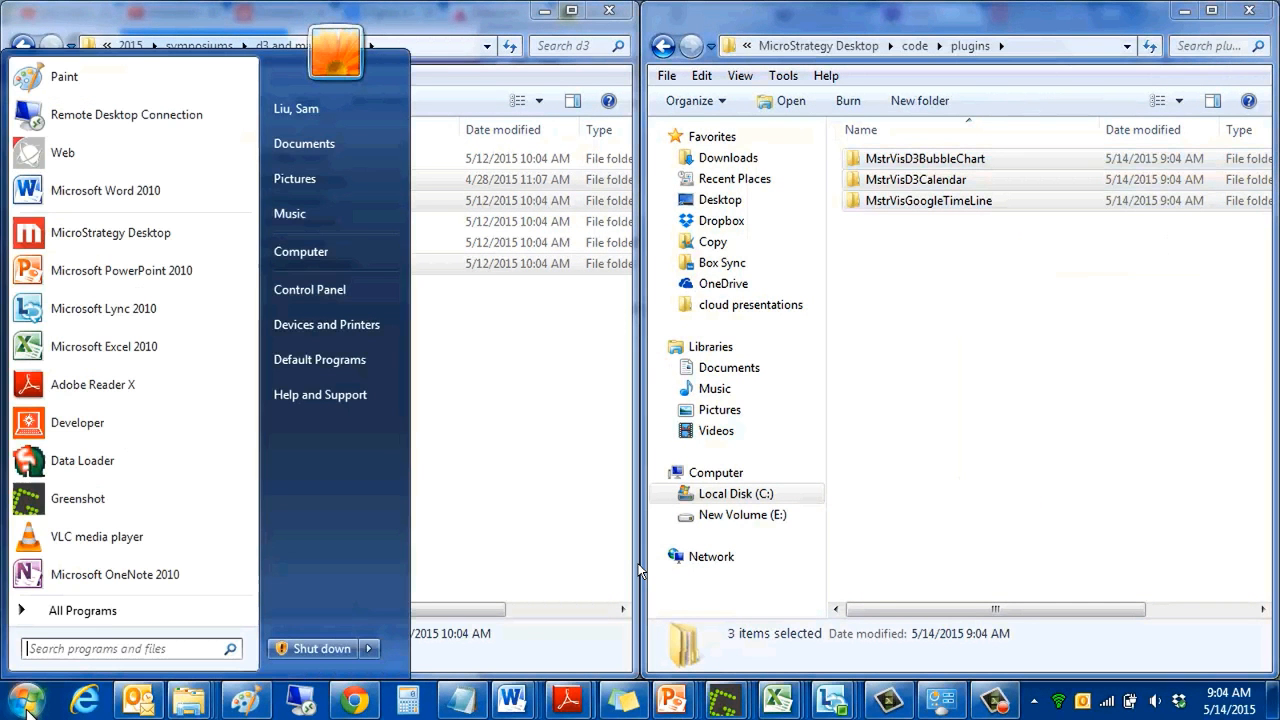
left_click(110, 232)
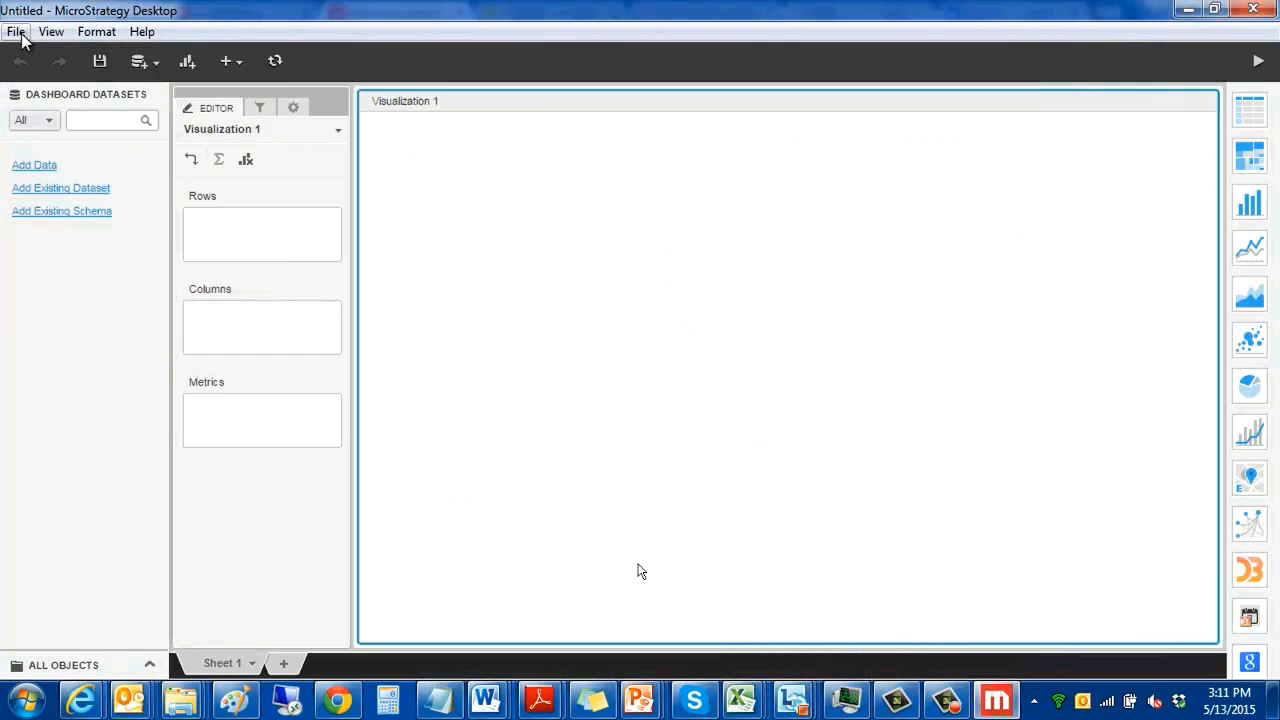
left_click(16, 31)
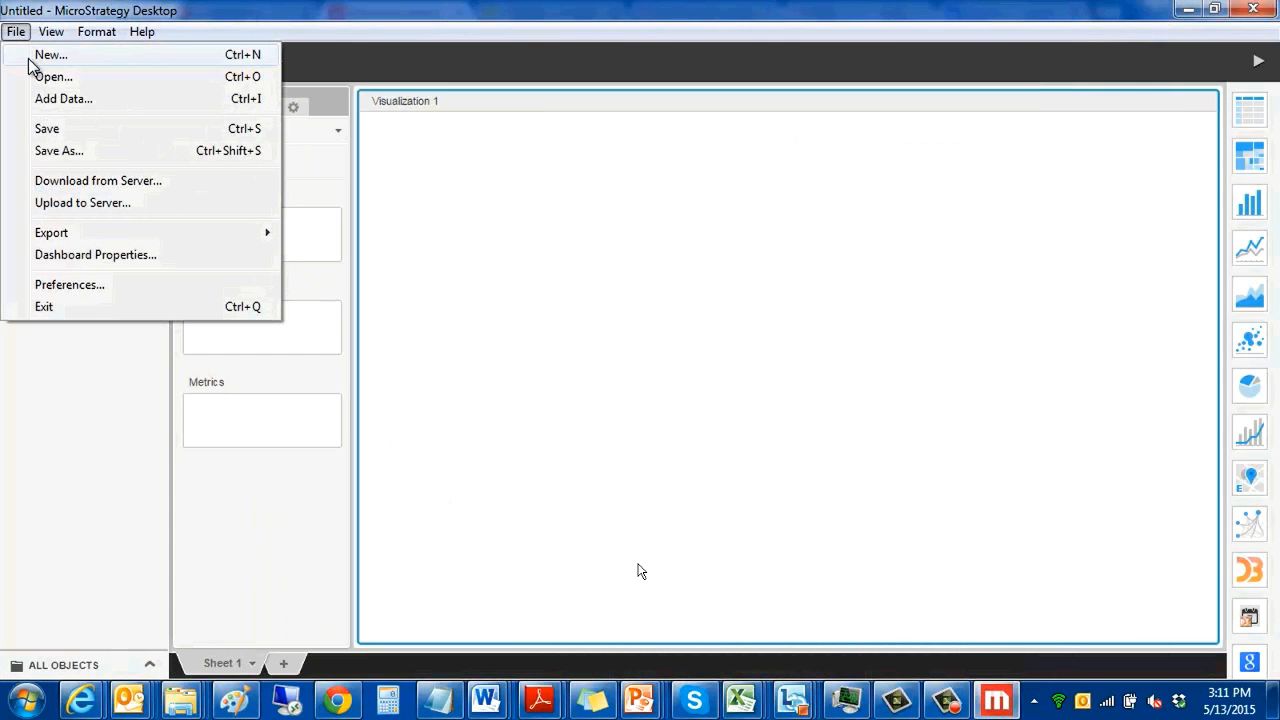
left_click(45, 76)
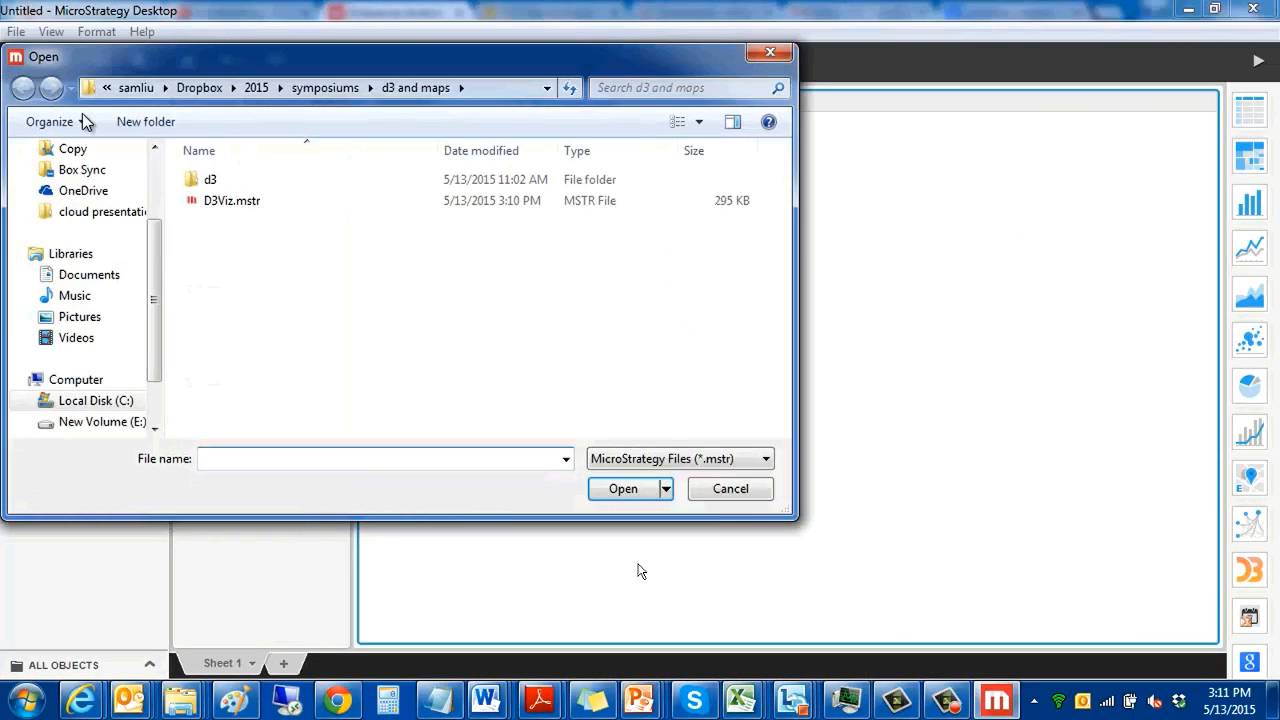
double_click(226, 198)
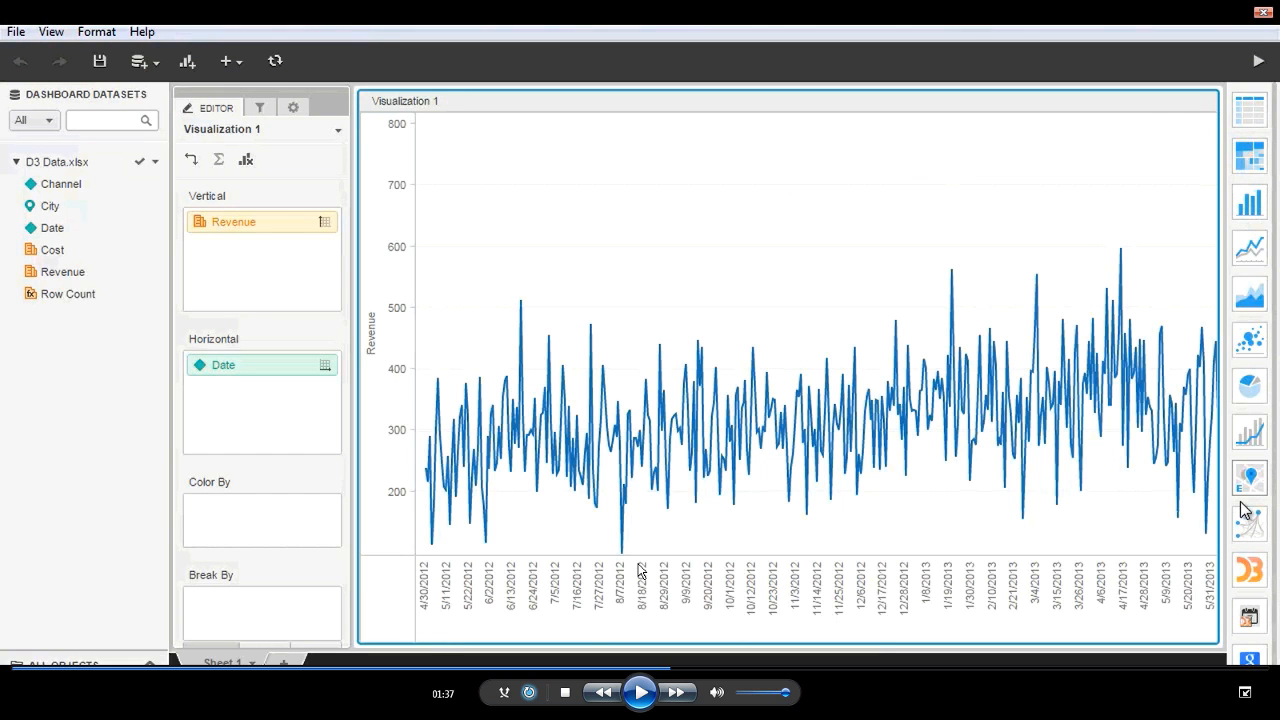
- Change Visualization 1 to the D3 calendar visualization and replace its Revenue metric with Cost
left_click(1248, 620)
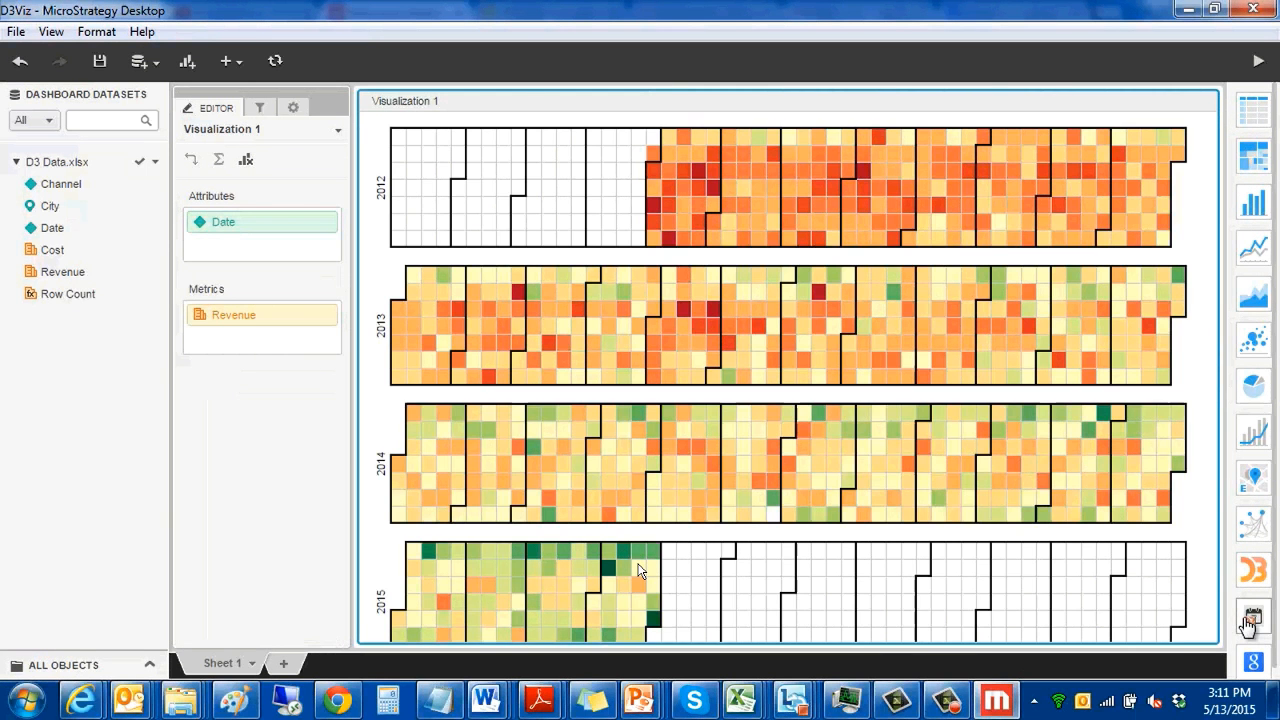
mouse_move(610, 574)
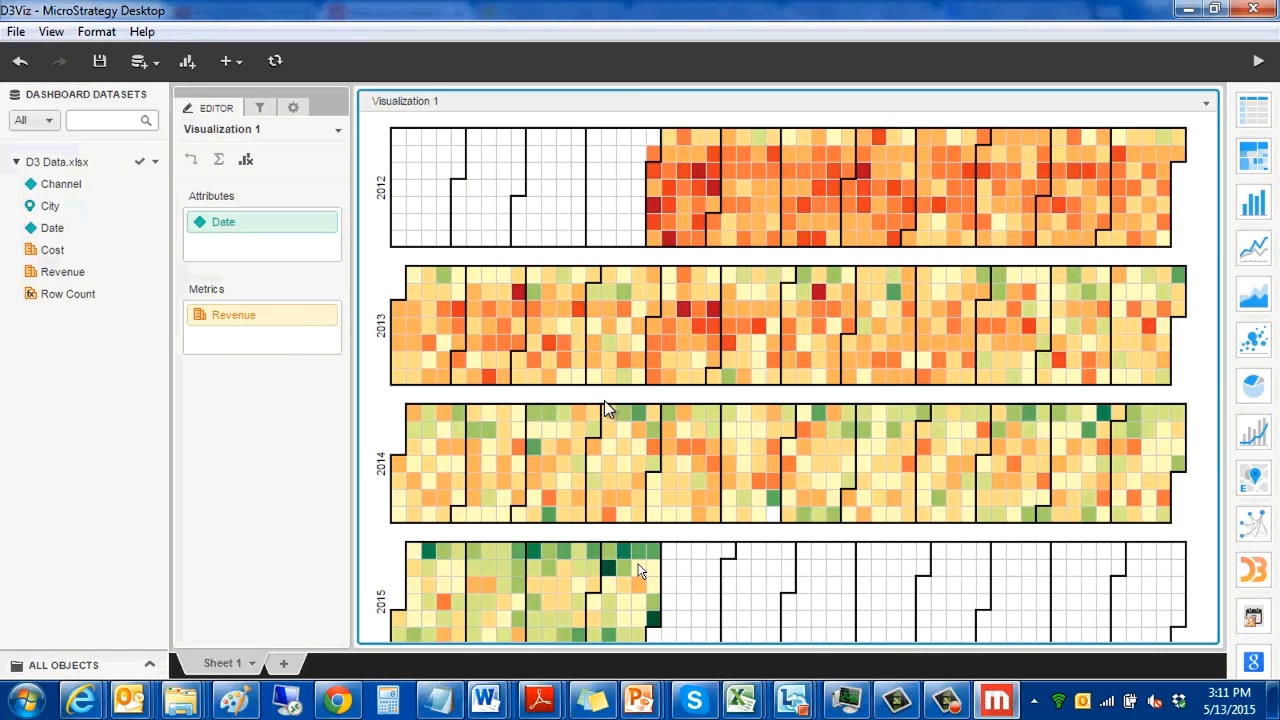
mouse_move(608, 416)
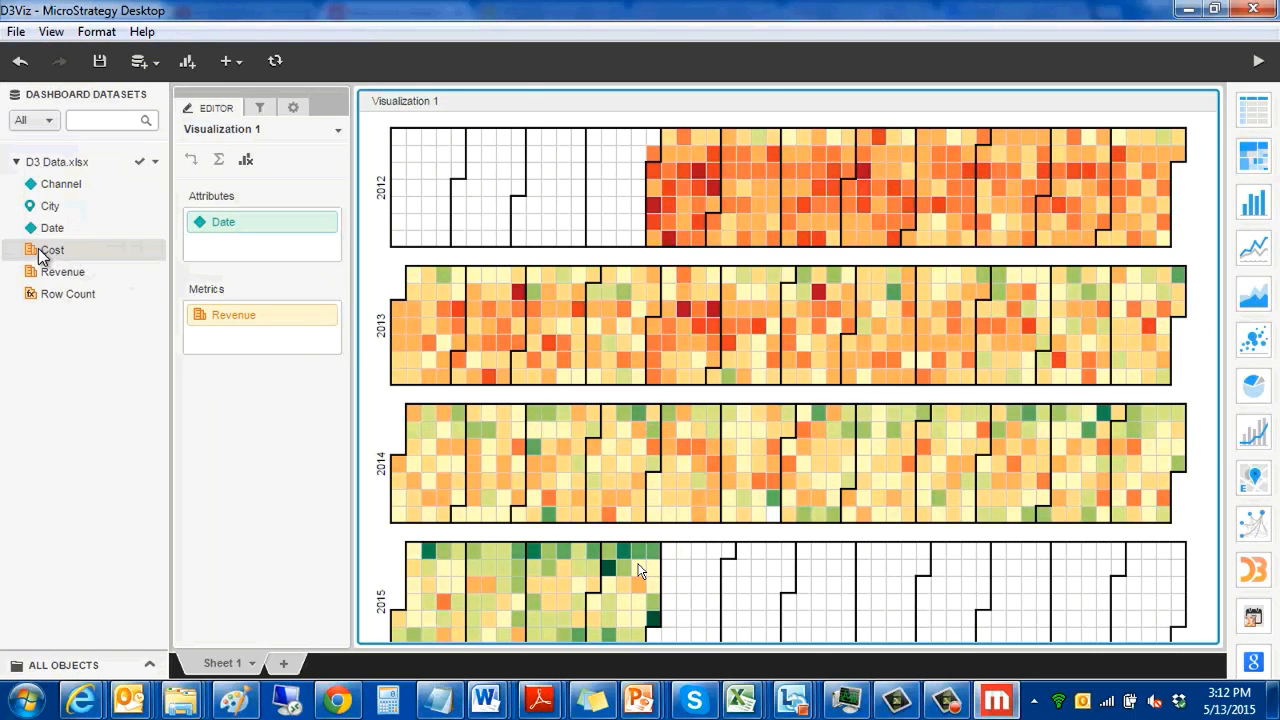
left_click_drag(42, 256, 224, 314)
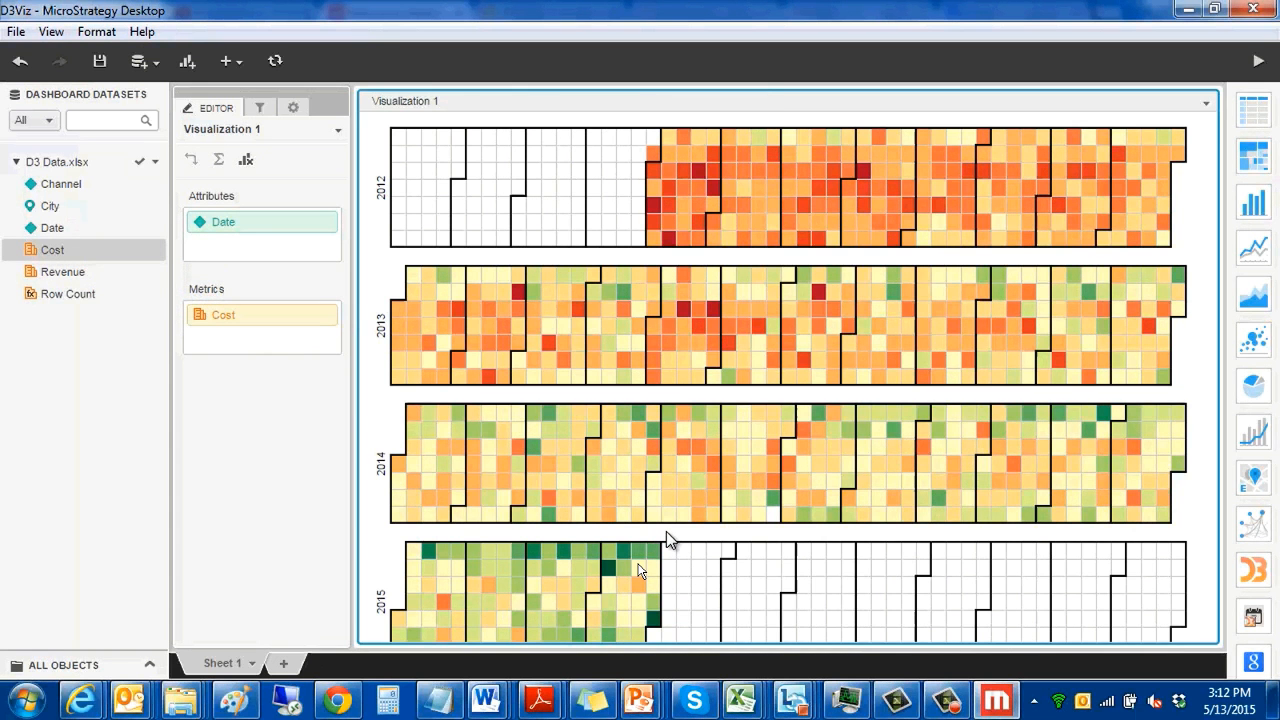
- Create a calculated metric that subtracts Cost from Revenue and rename it Profit
right_click(62, 271)
mouse_move(150, 341)
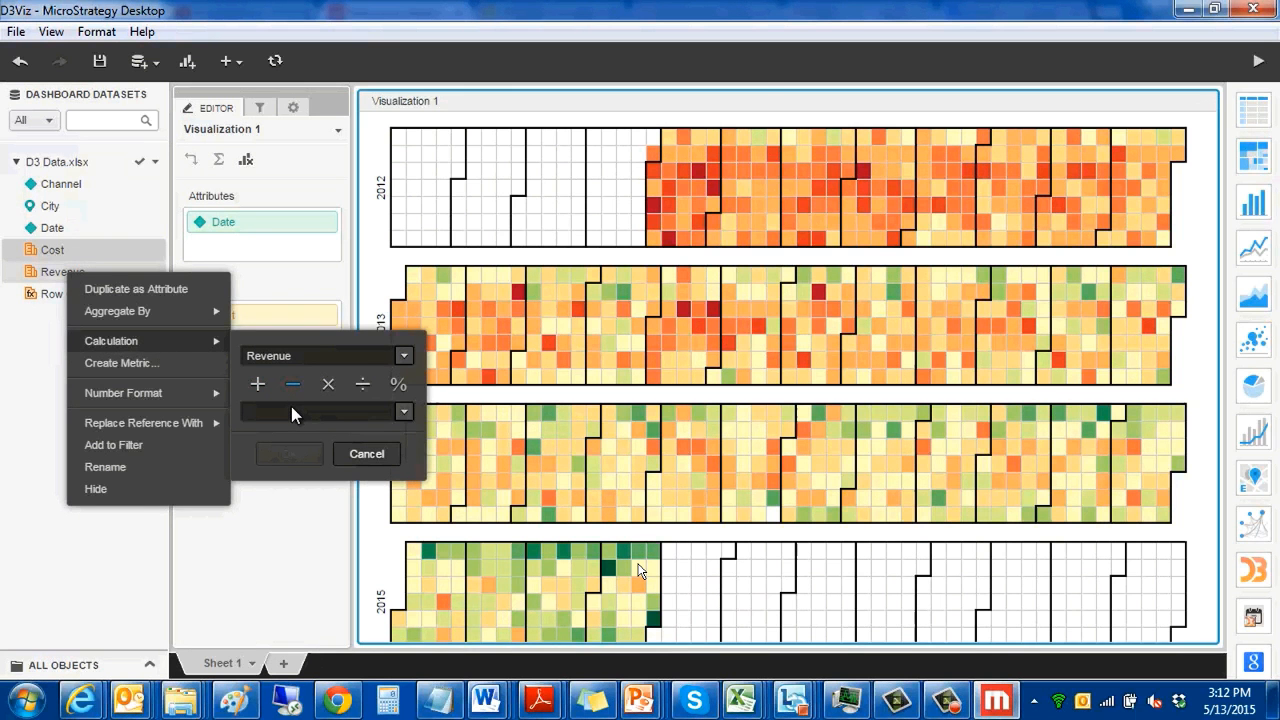
left_click(289, 454)
right_click(97, 254)
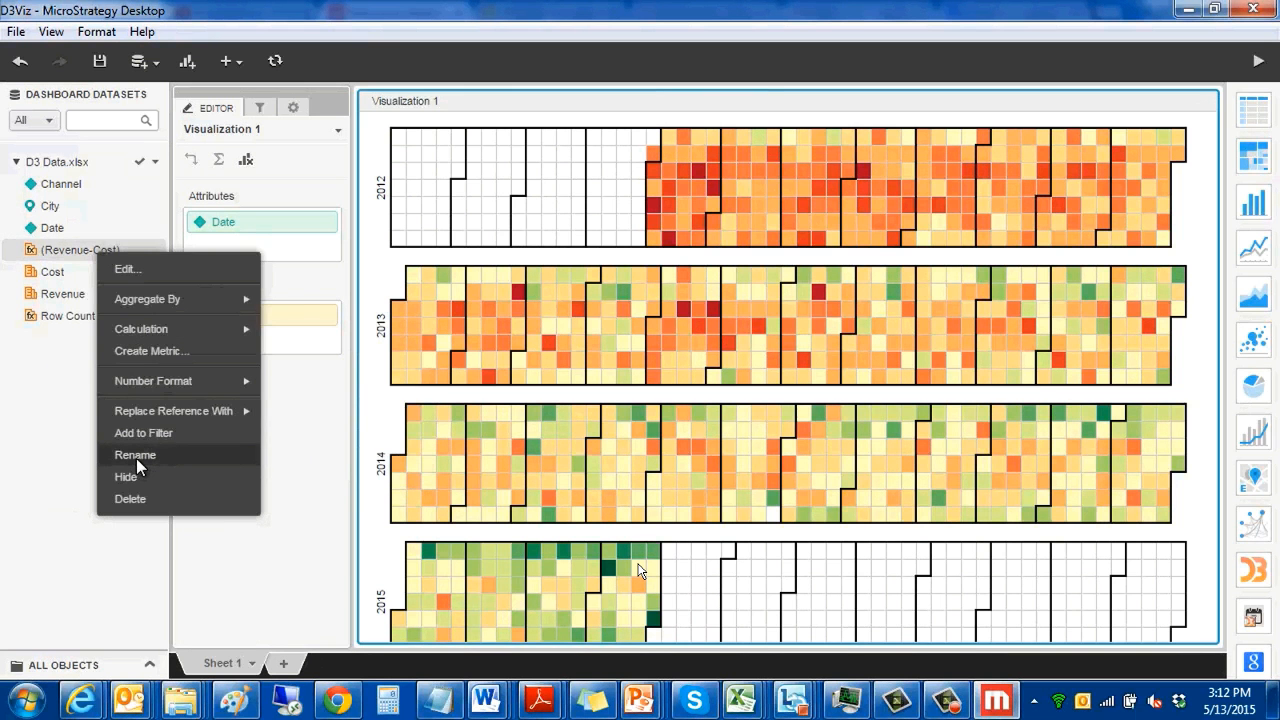
left_click(136, 455)
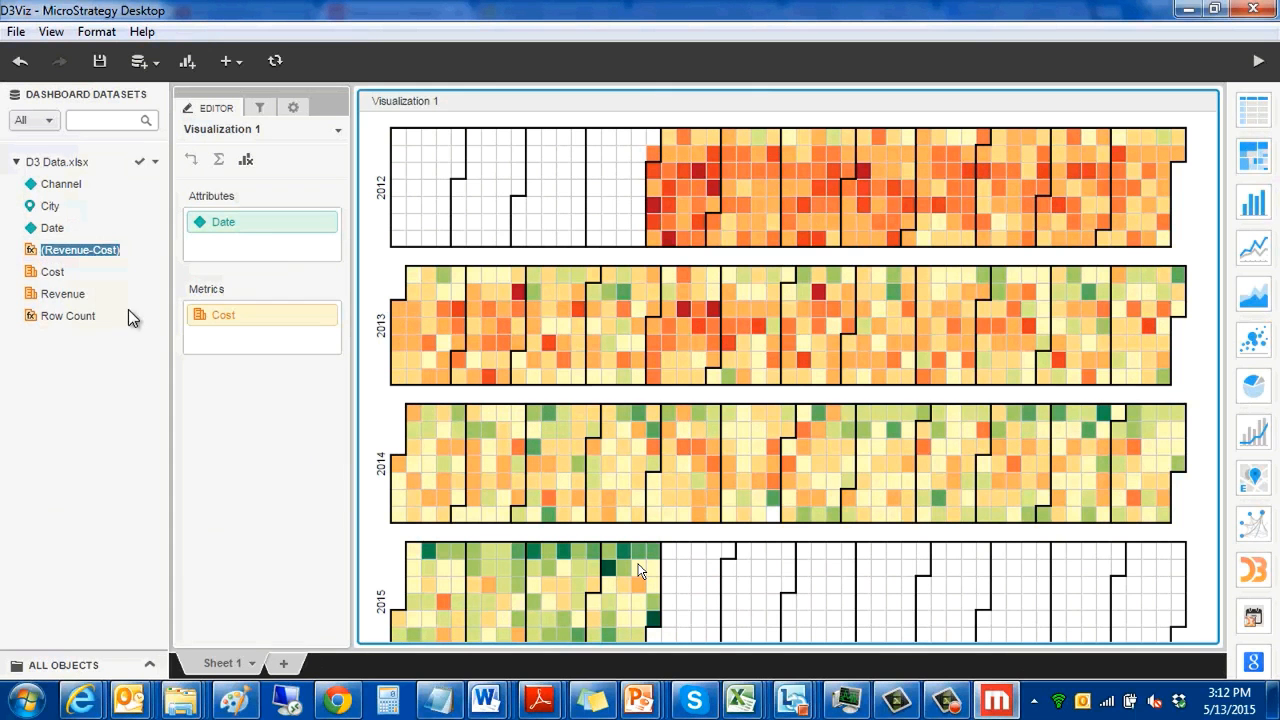
type("Profit")
key("Return")
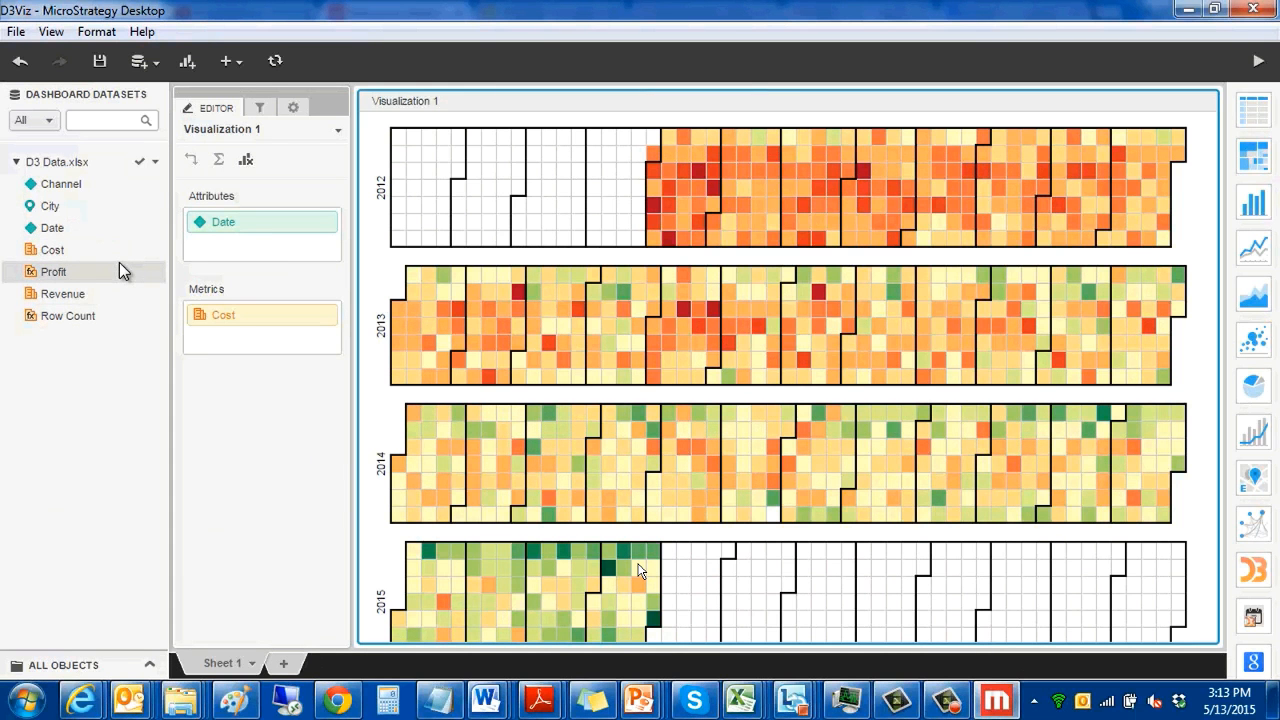
- Change Visualization 1 to the Google timeline and play on to the Profit metric at three-month zoom, pausing to examine it
left_click(1258, 663)
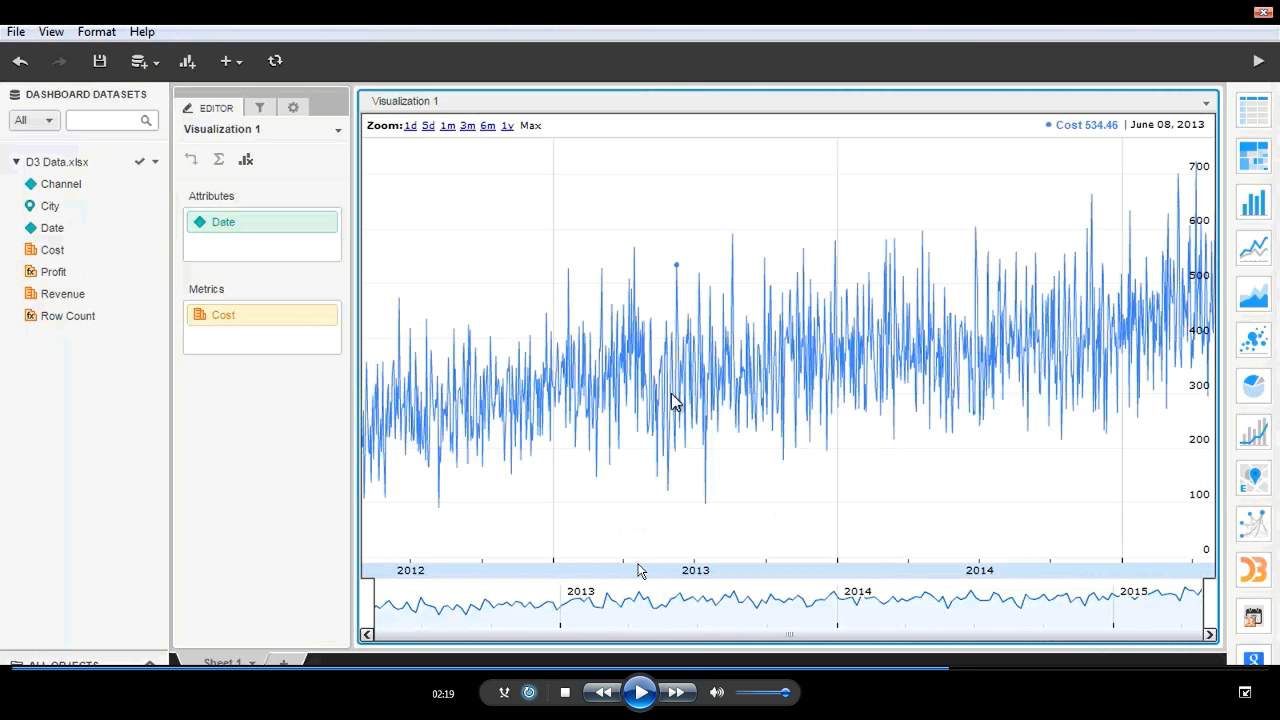
key("space")
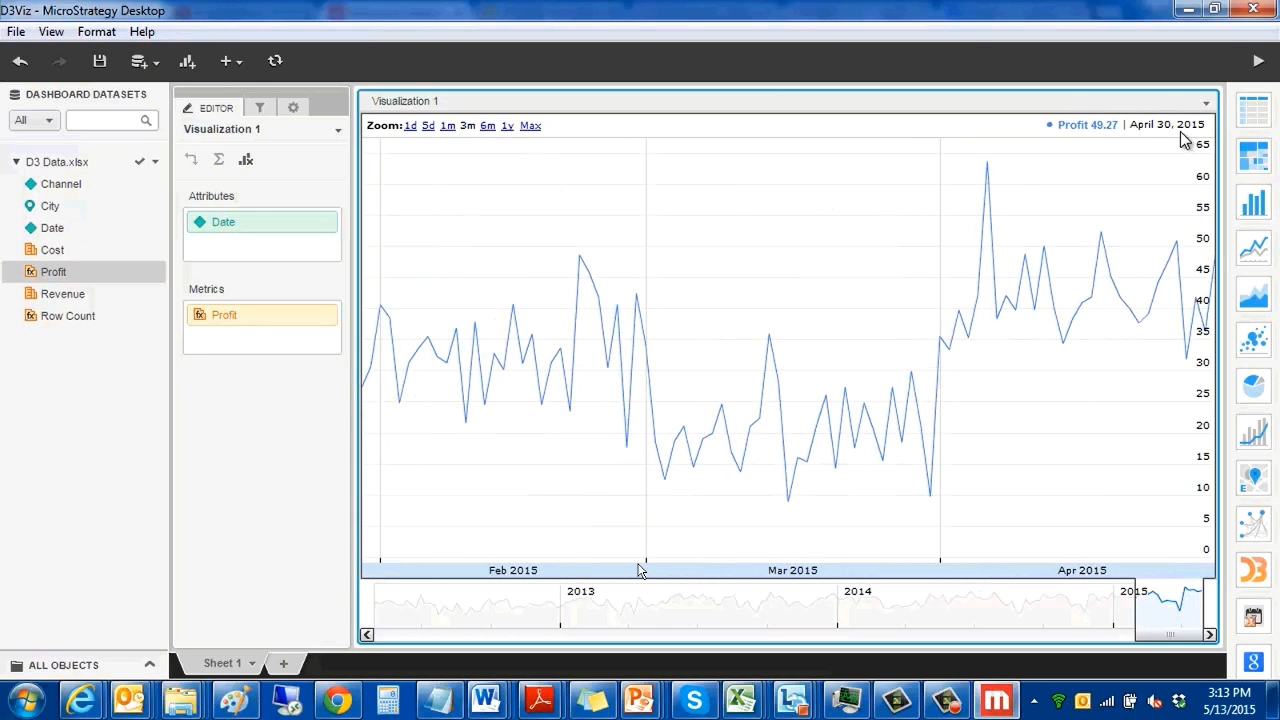
key("space")
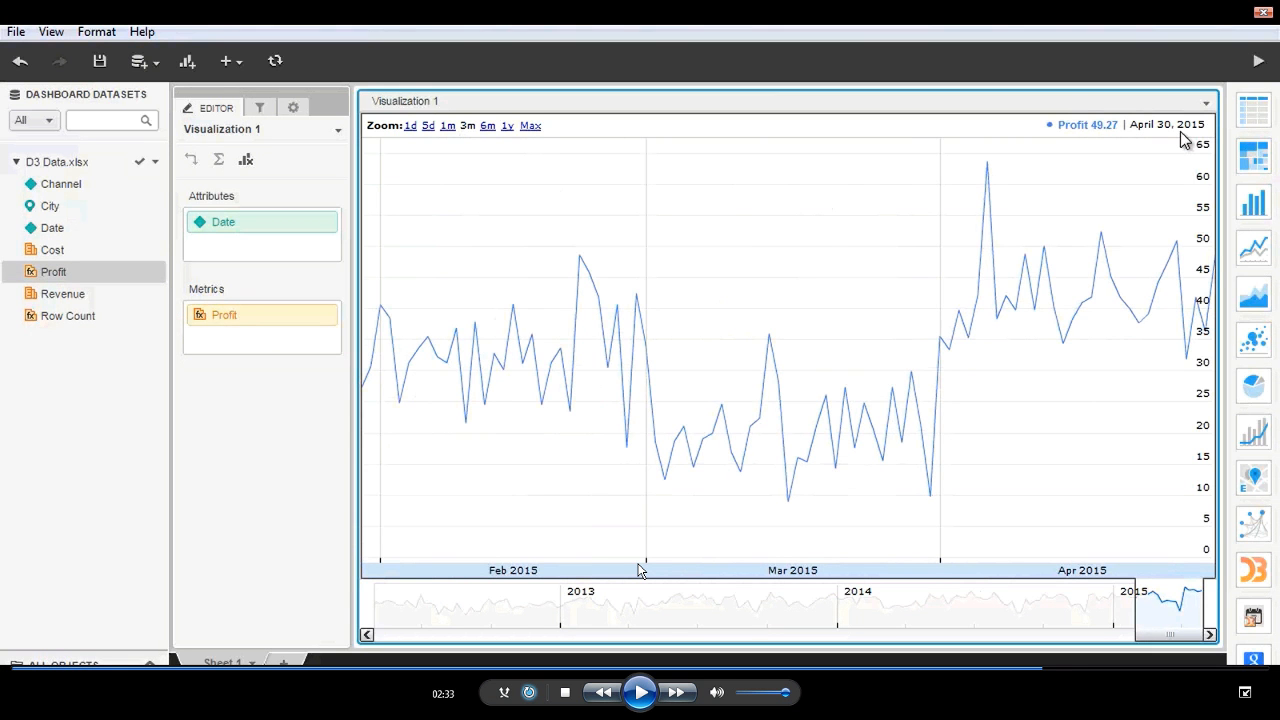
- Play the remaining section with the Sheet 2 bubble chart filtered from 3/1/2015 to 3/31/2015, and exit full-screen playback
key("space")
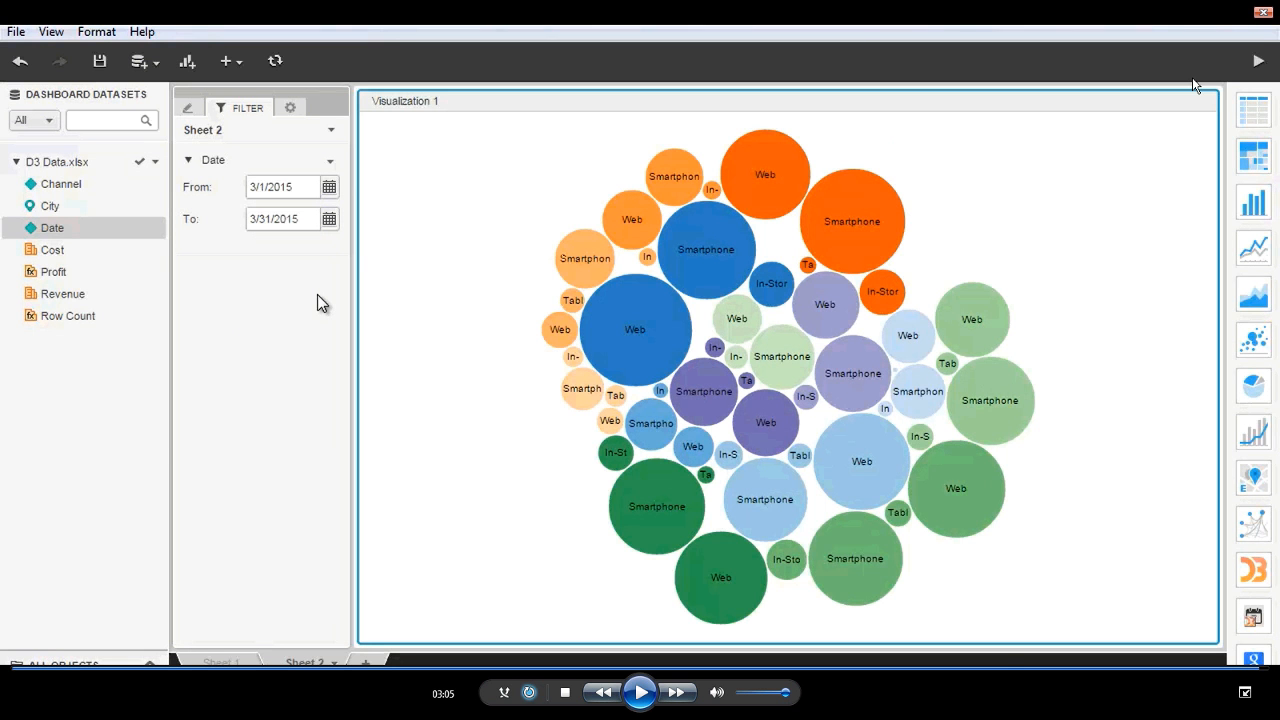
key("Escape")
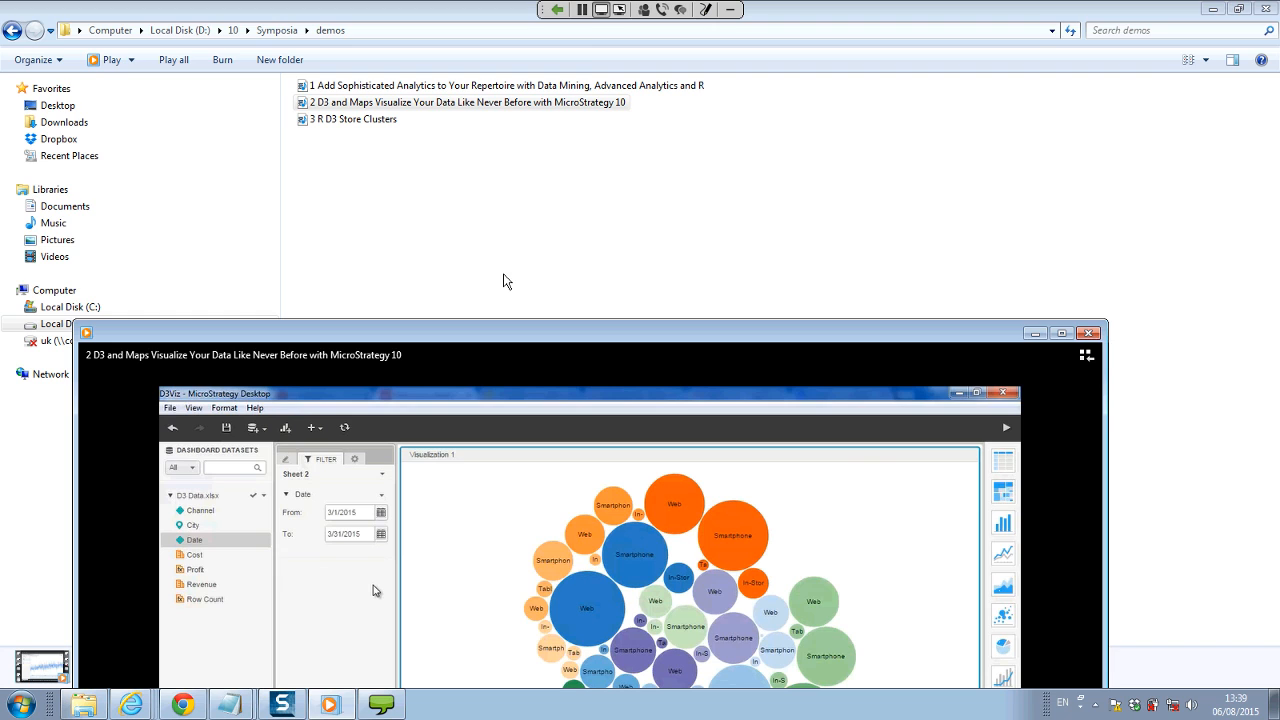
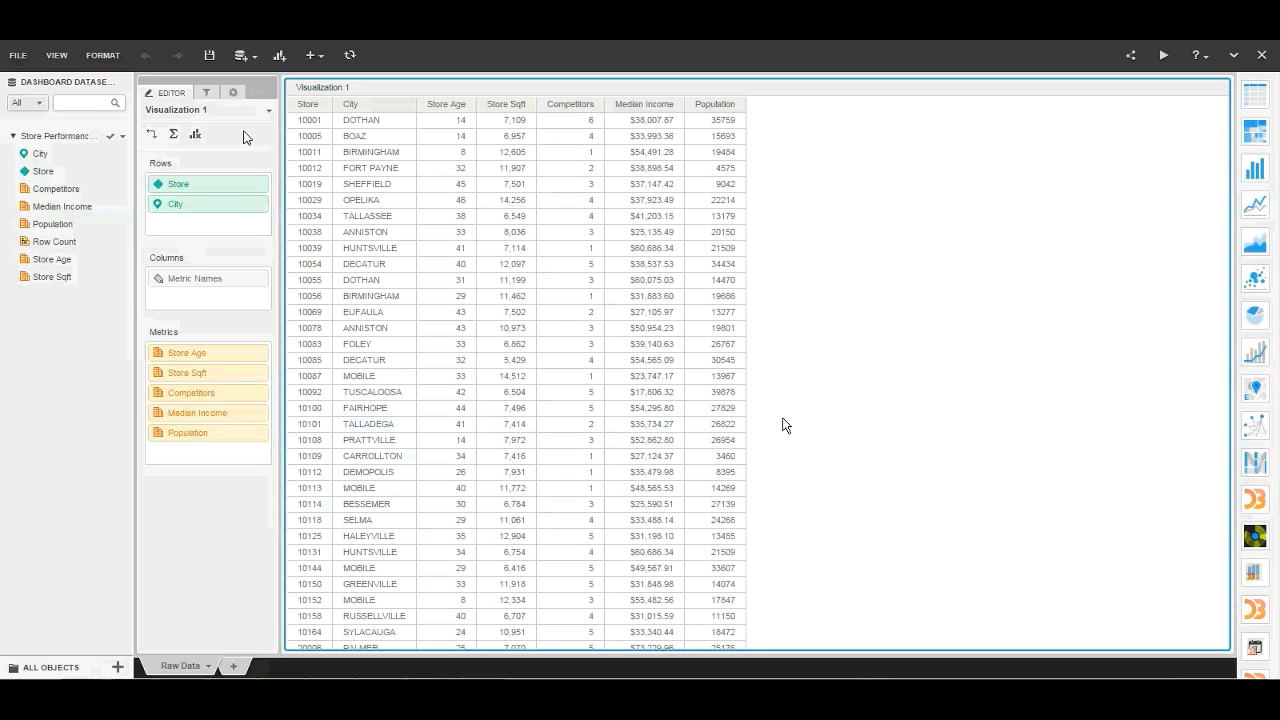
- Create the Cluster metric using RScript kMedoidsClustering.R with Exact_k=4 and Max_k=10 on Competitors, Median Income, Population, Store Age and Store Sqft
left_click(786, 425)
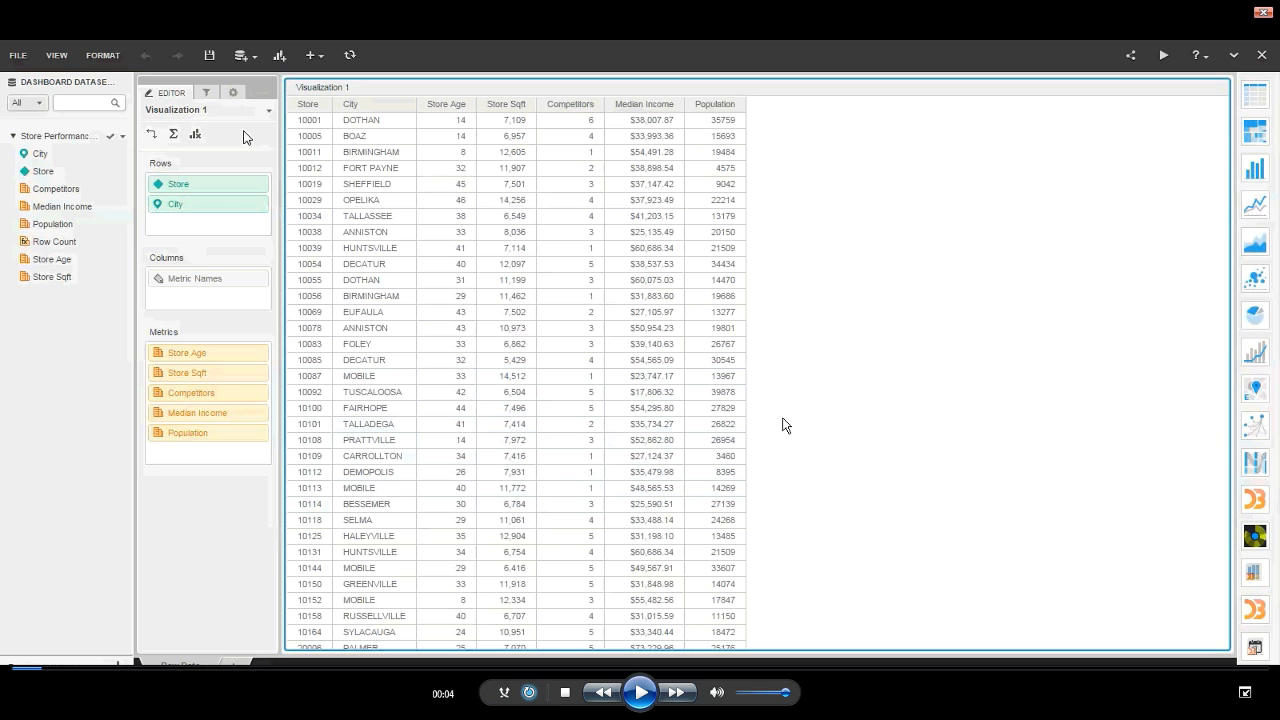
key("space")
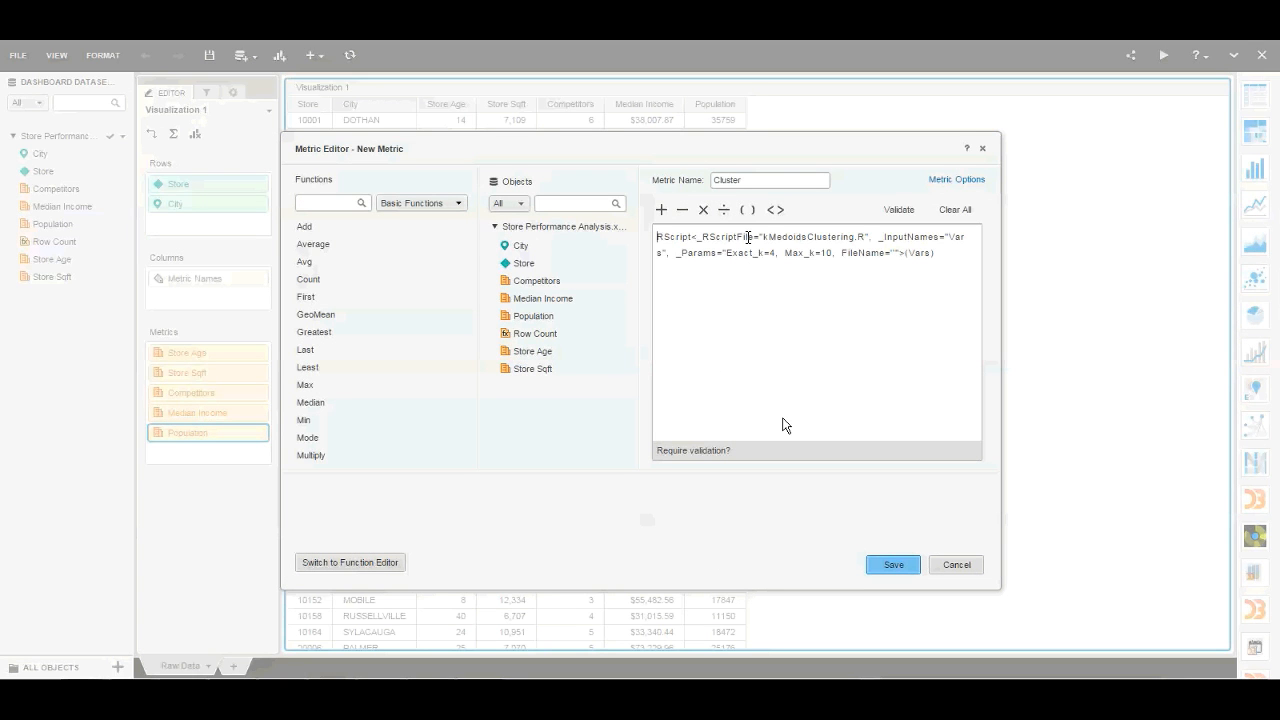
left_click(783, 418)
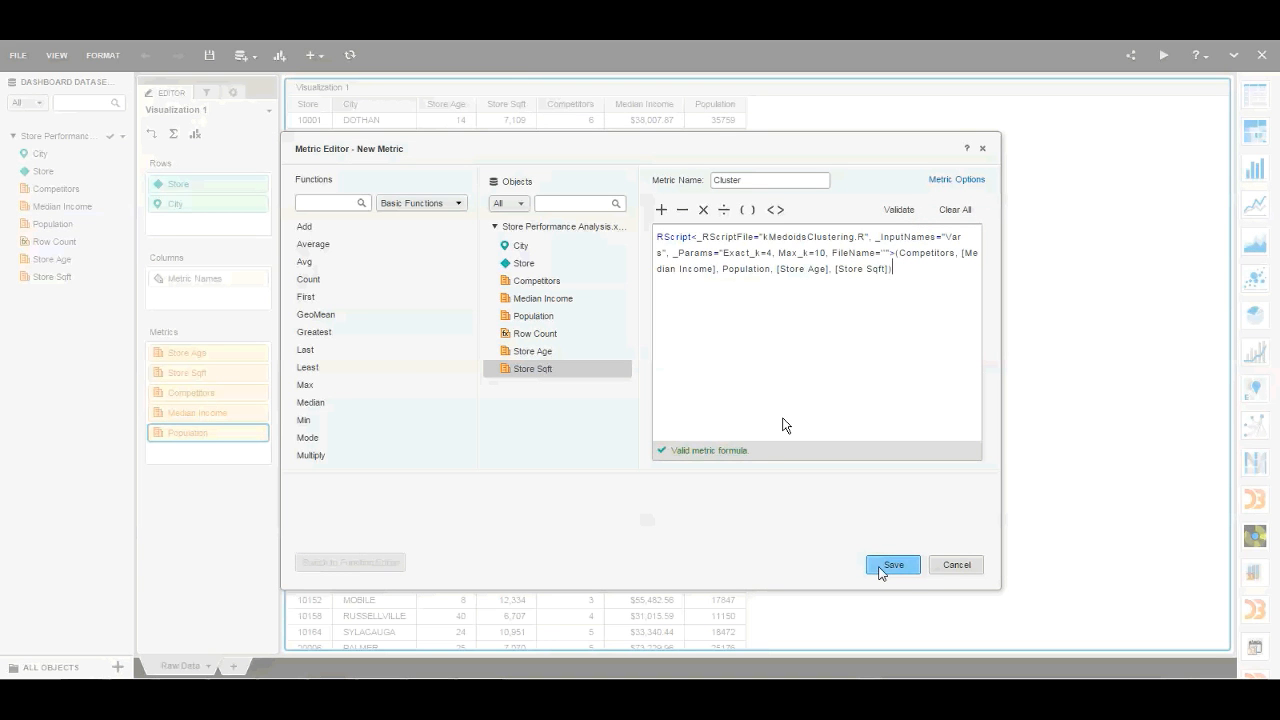
left_click(880, 570)
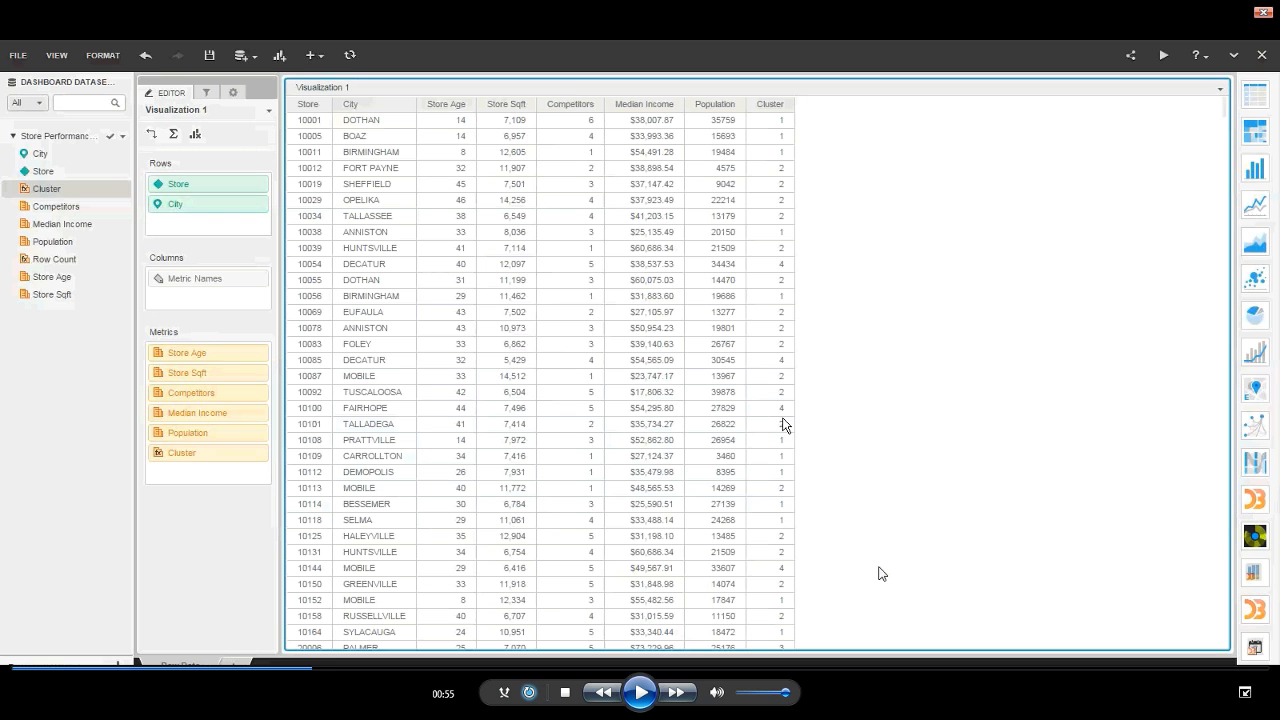
- Play on to the Sheet 1 bubble chart of Median Income against Population and color its bubbles by the Cluster metric
key("space")
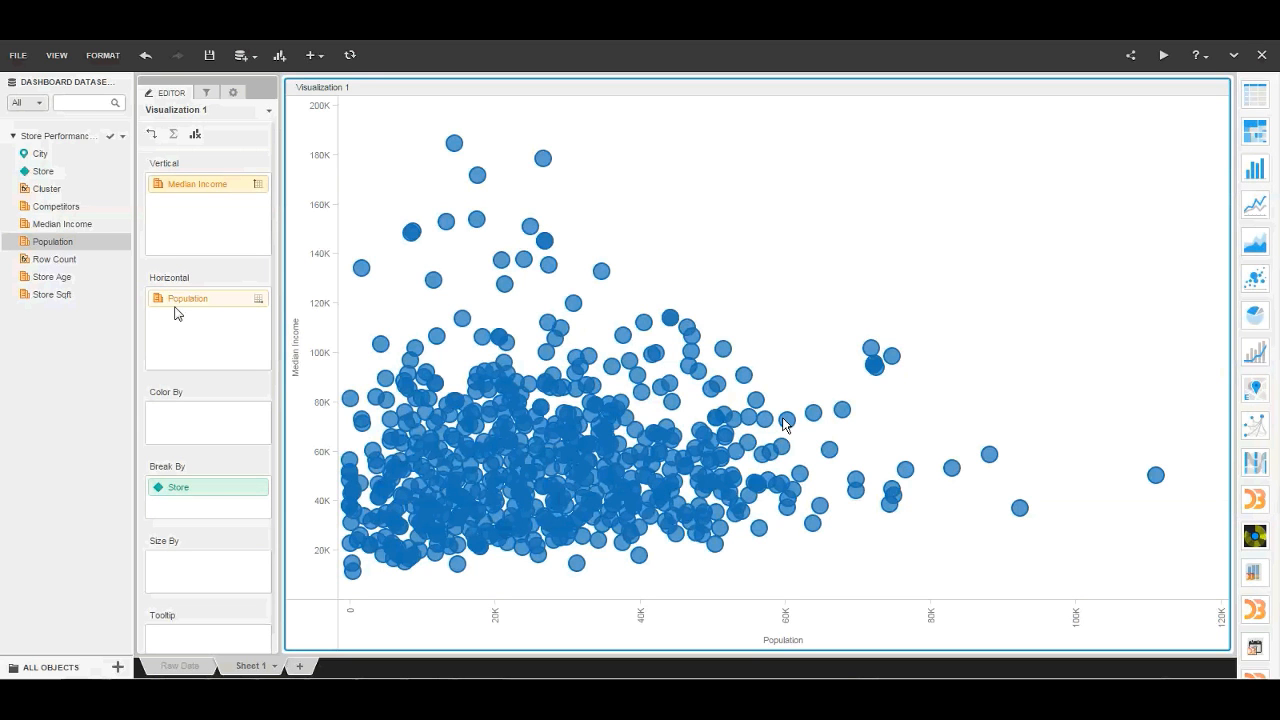
key("space")
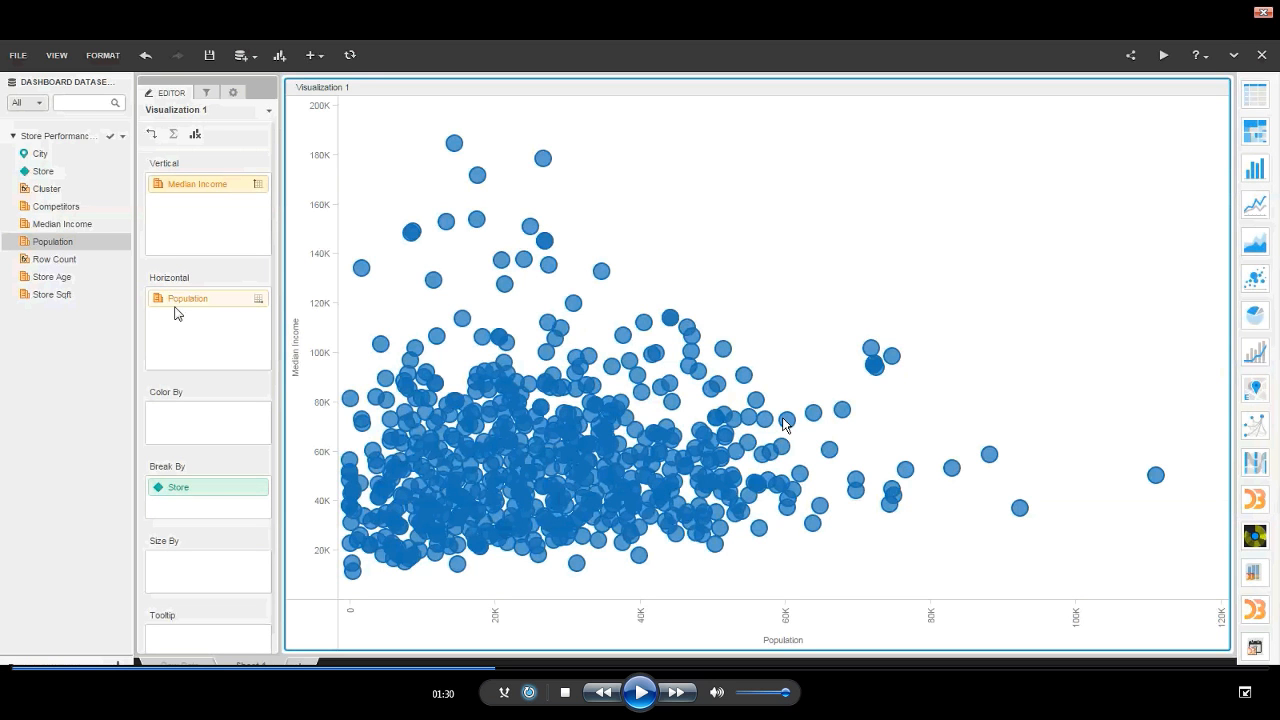
key("space")
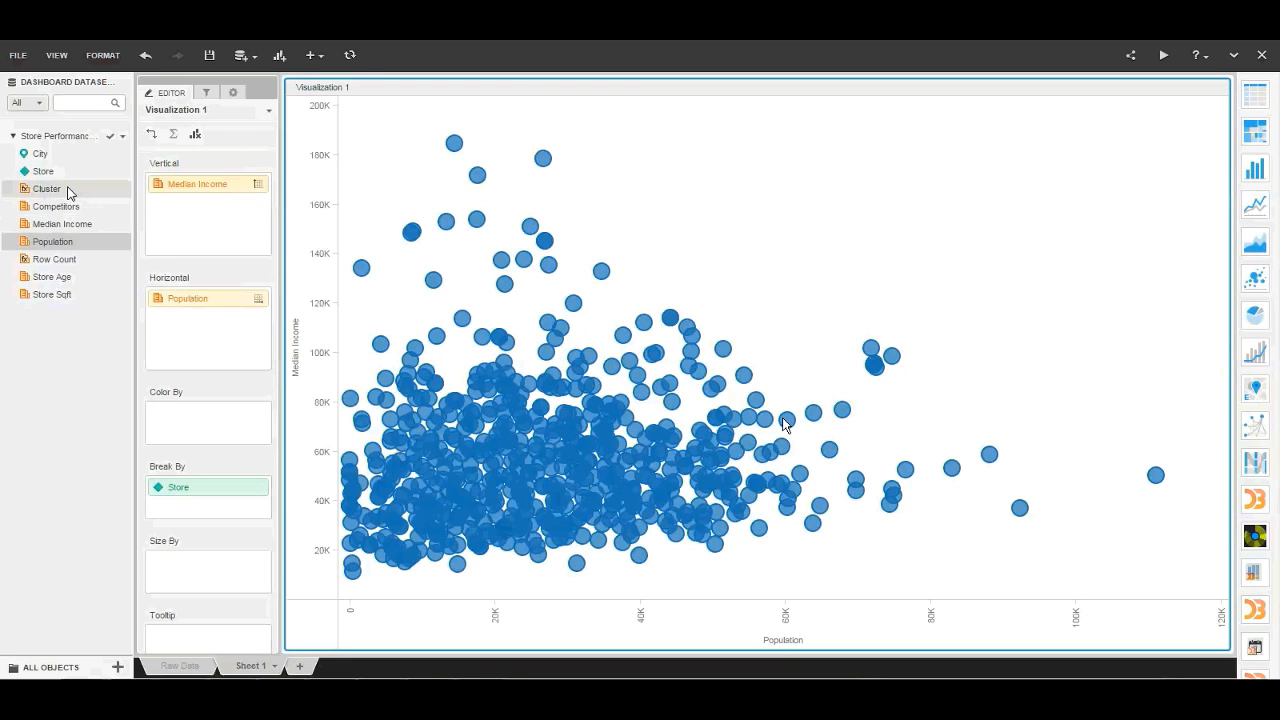
left_click_drag(70, 193, 167, 424)
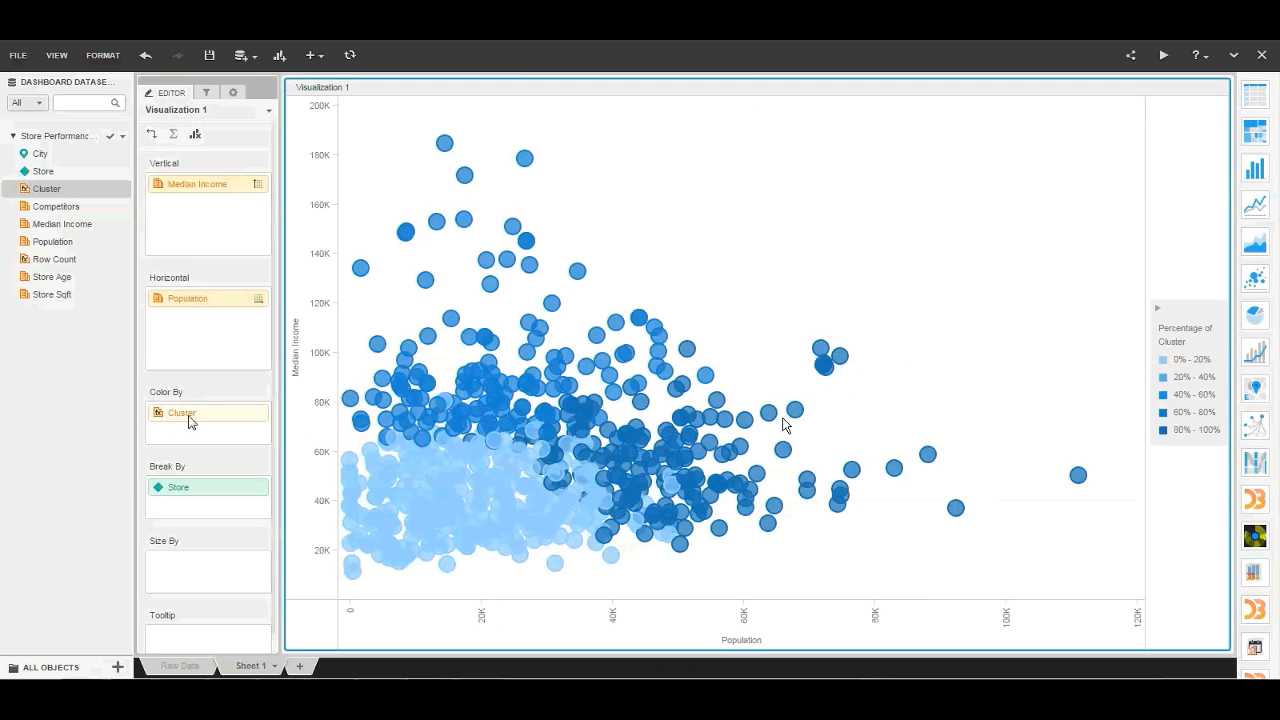
- Set the Cluster metric's thresholds to the Red-Orange-Green color scheme, based on Value
right_click(193, 421)
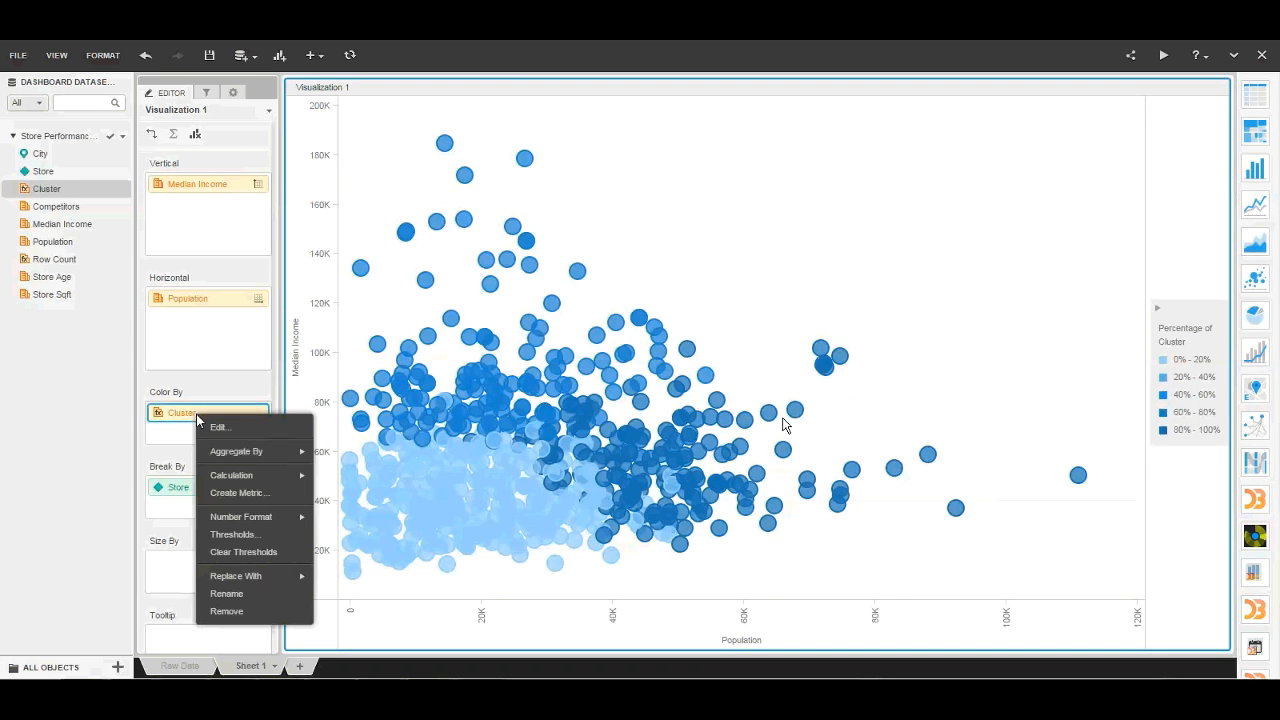
left_click(252, 536)
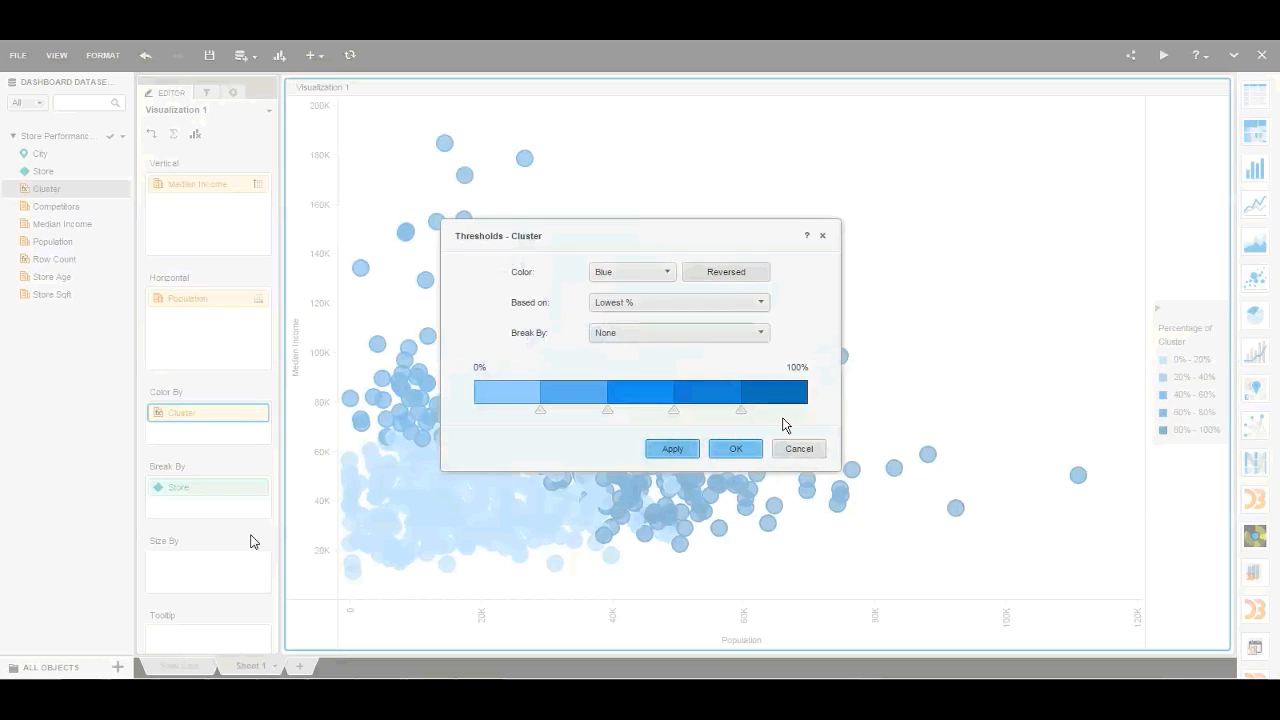
left_click(665, 281)
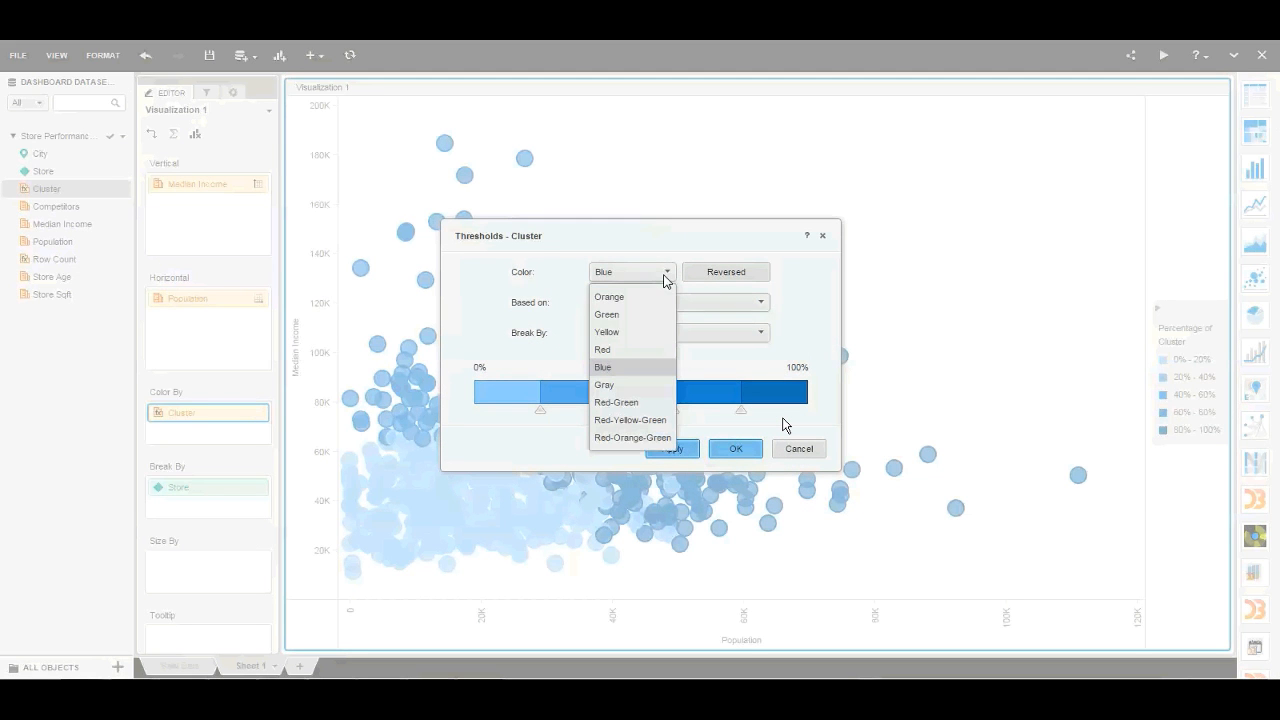
left_click(633, 441)
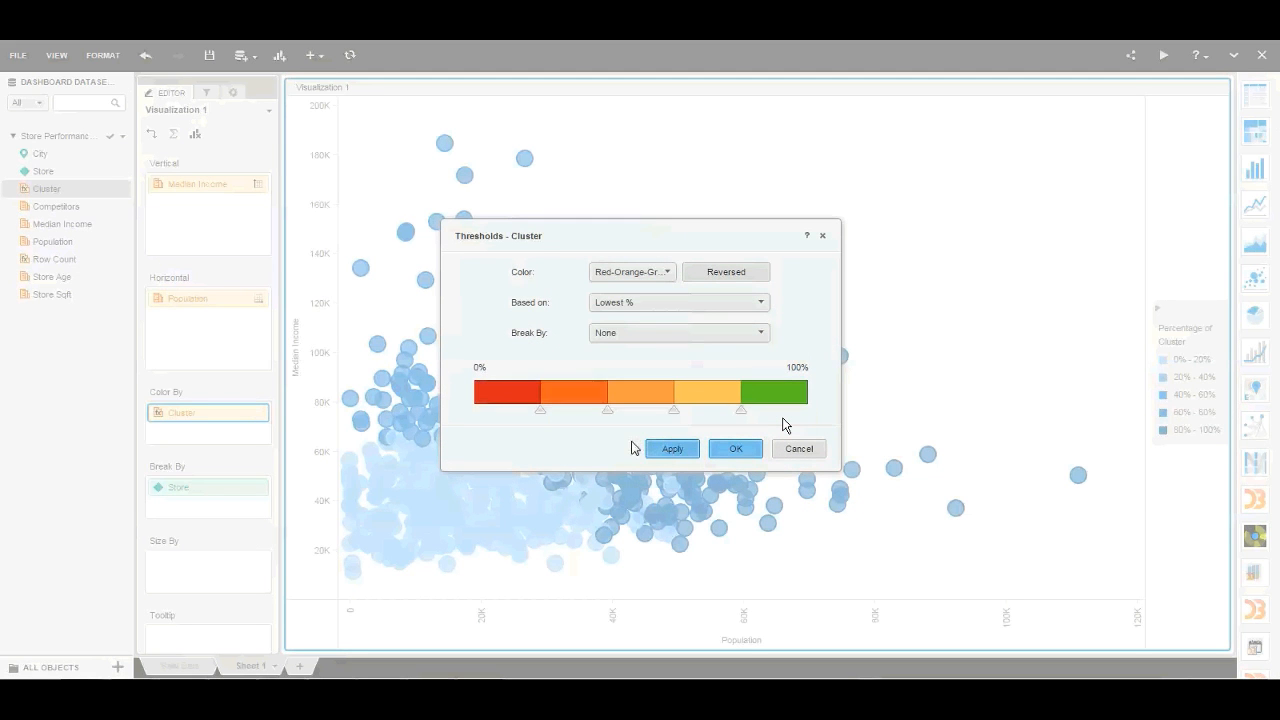
left_click(674, 309)
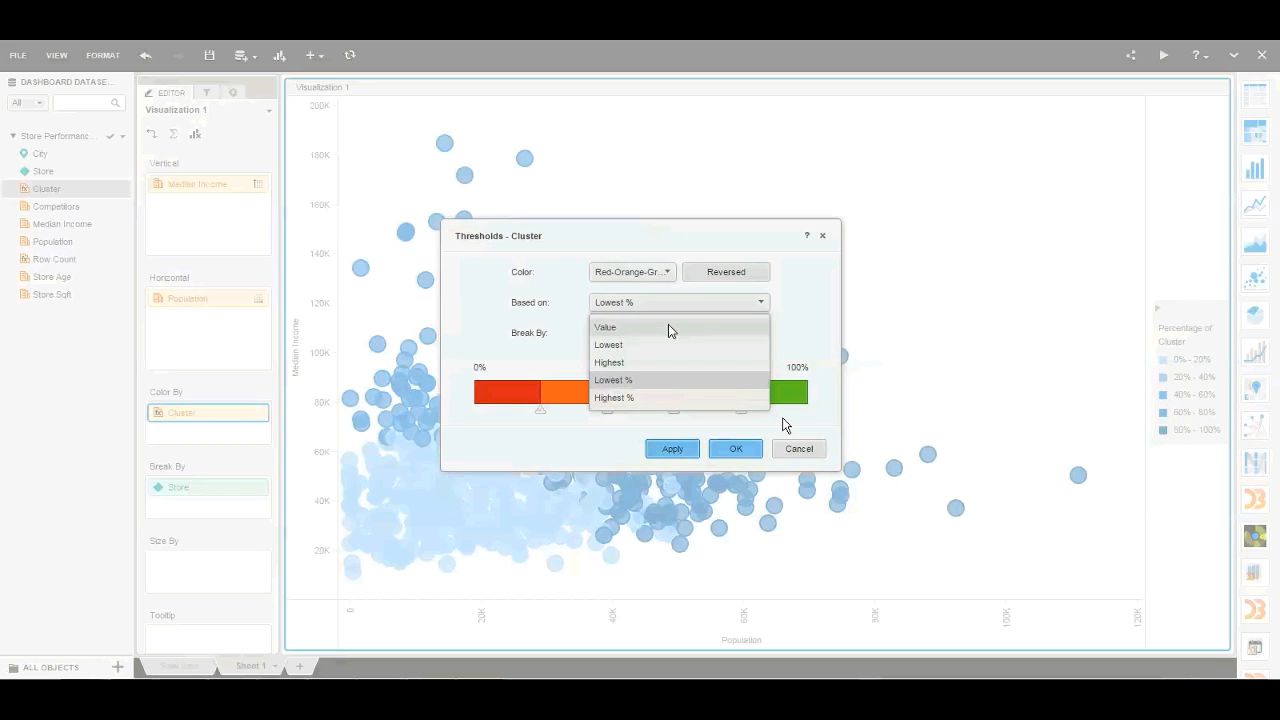
left_click(669, 327)
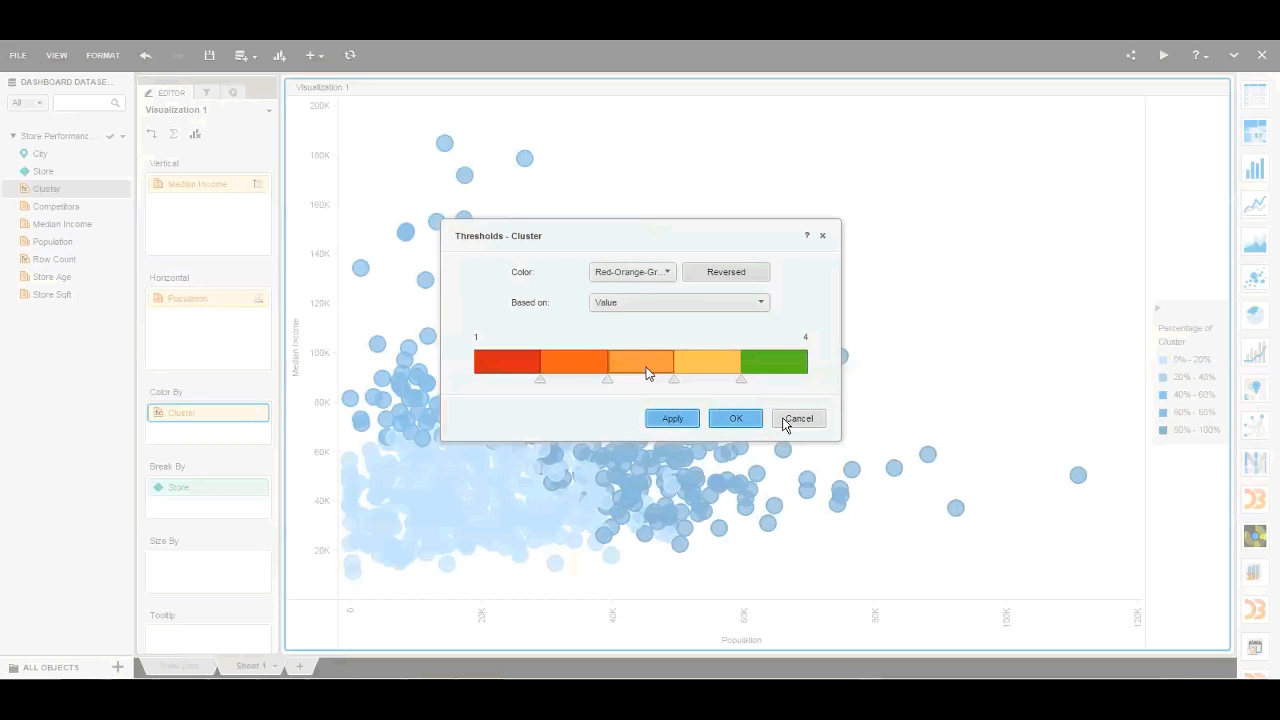
- Reduce the Cluster thresholds to four bands, recolor the first band blue and the third red, and apply them to the chart
key("Delete")
left_click(515, 369)
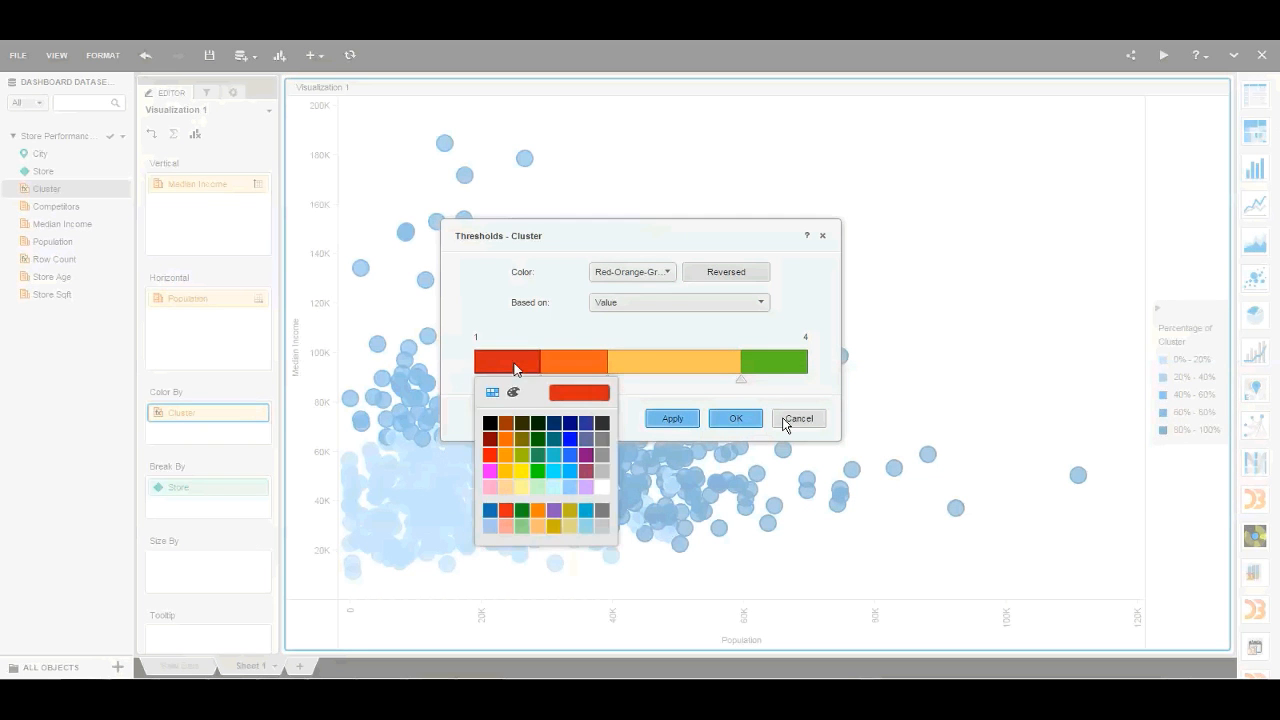
left_click(489, 513)
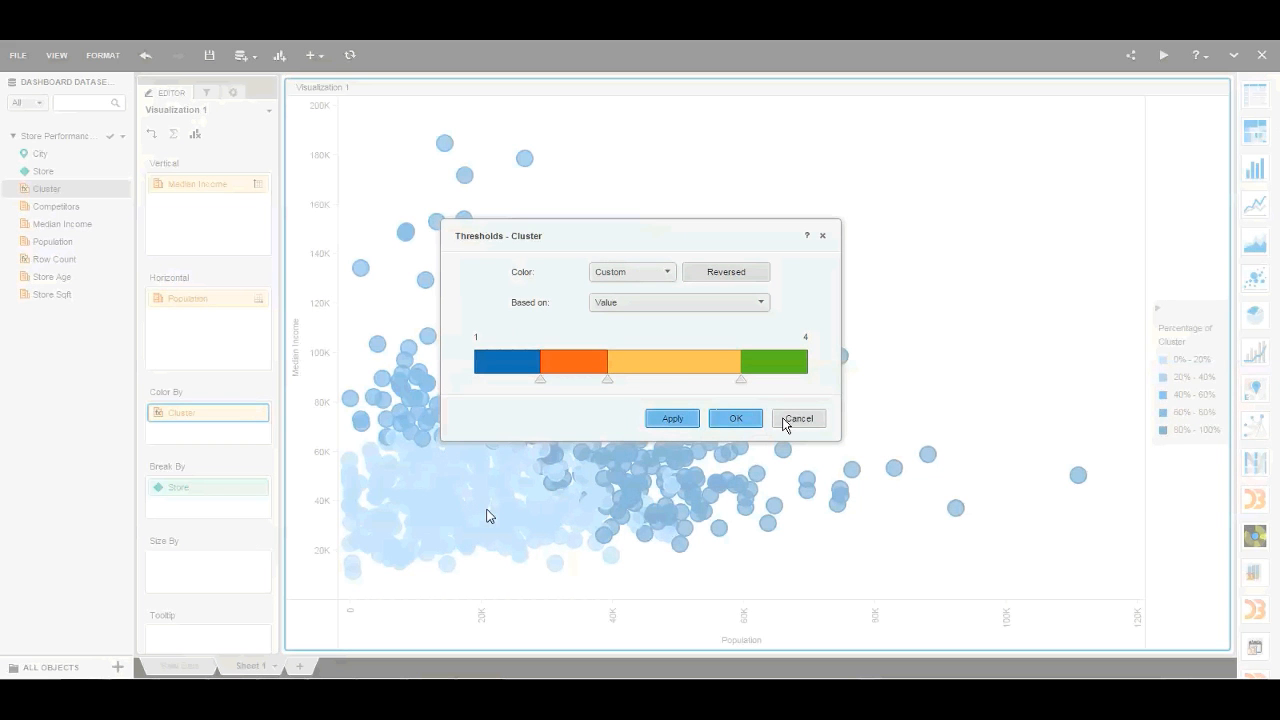
left_click(675, 373)
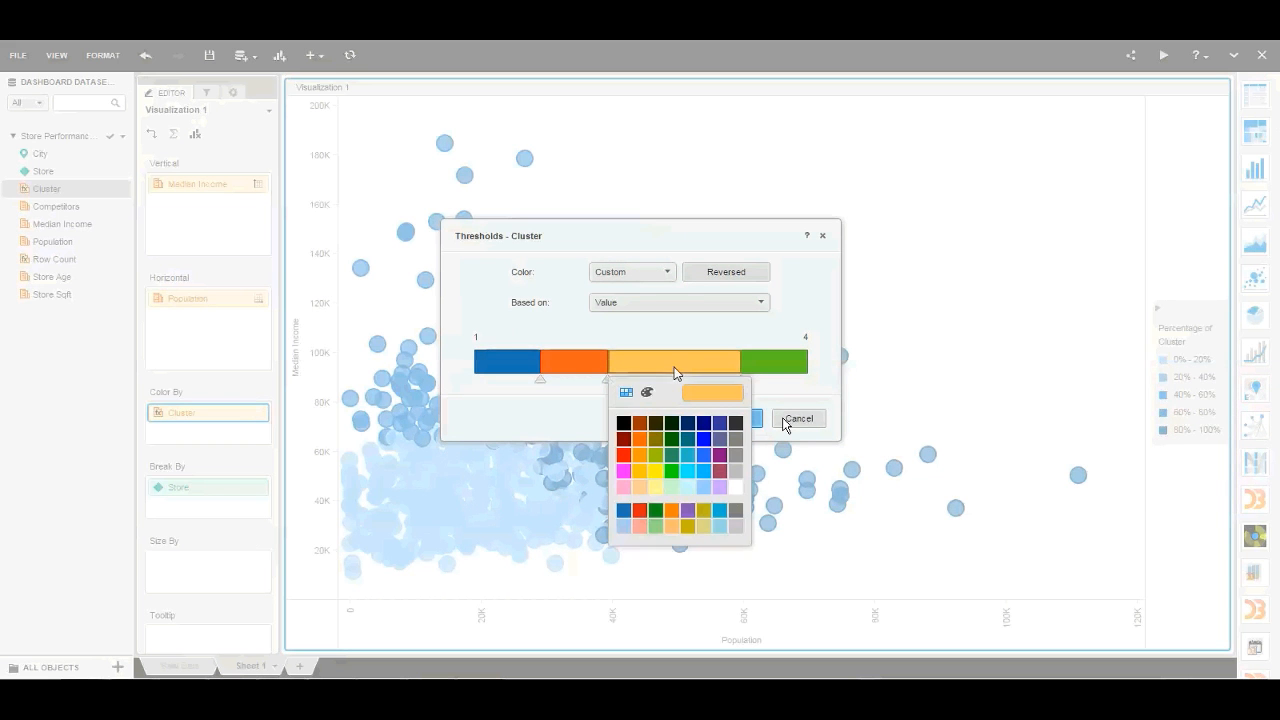
left_click(638, 511)
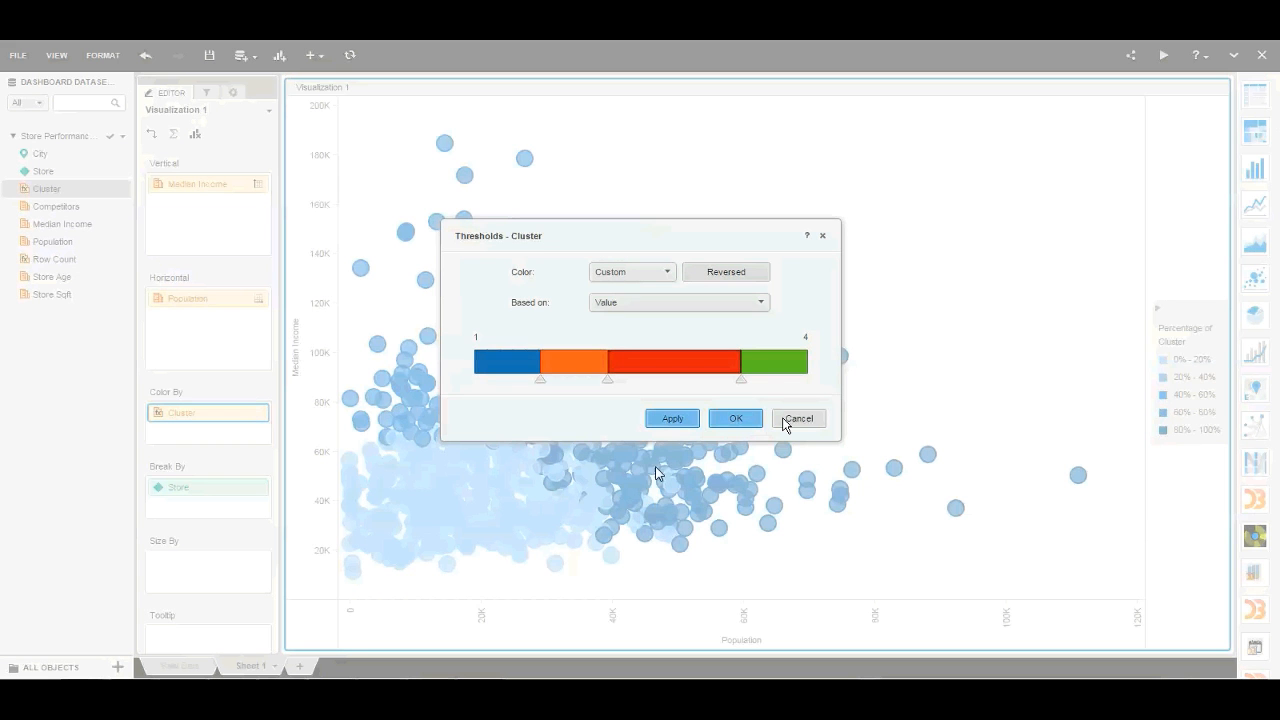
left_click(721, 423)
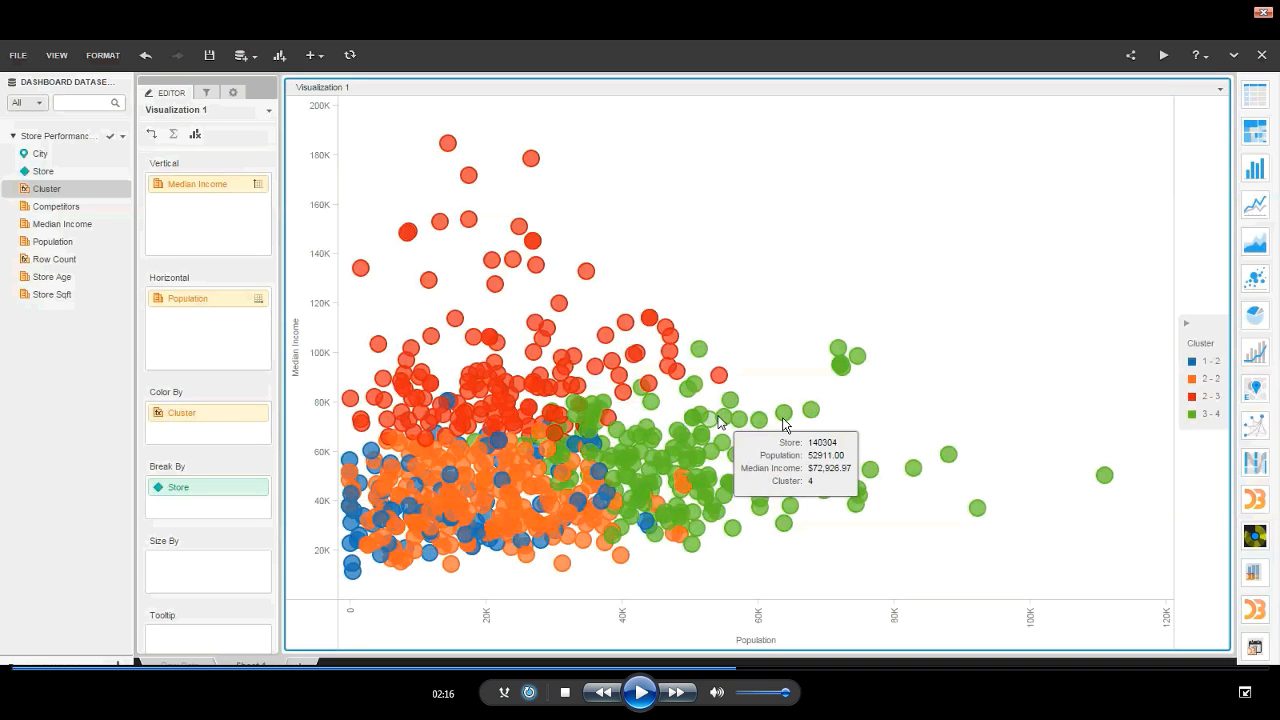
- Resume playback of the clustered bubble chart and duplicate Visualization 1 on Sheet 1
key("space")
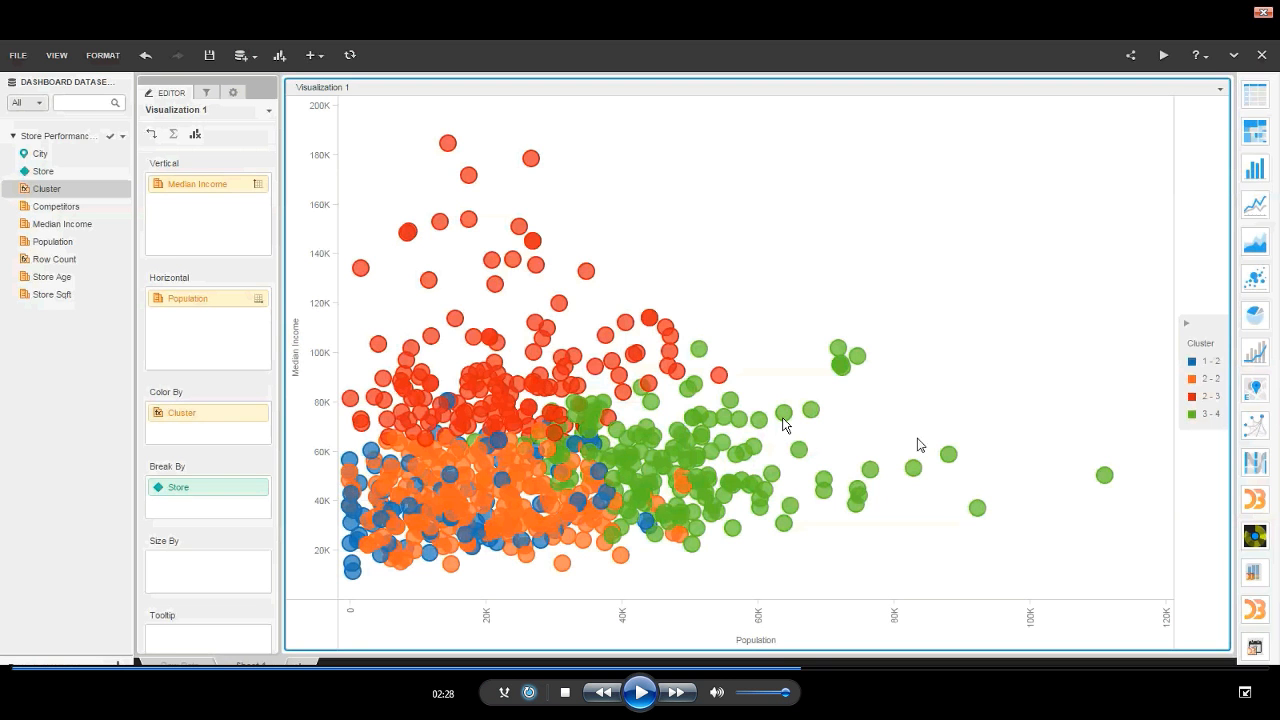
mouse_move(949, 457)
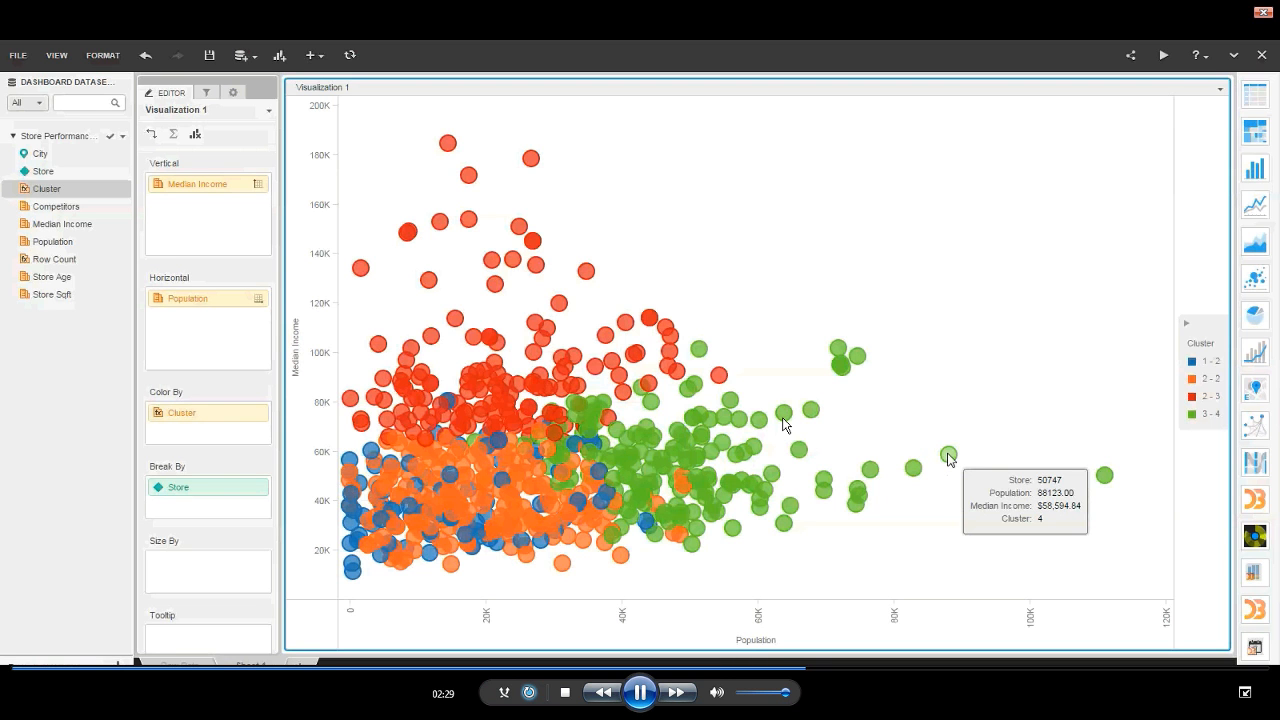
left_click(1219, 91)
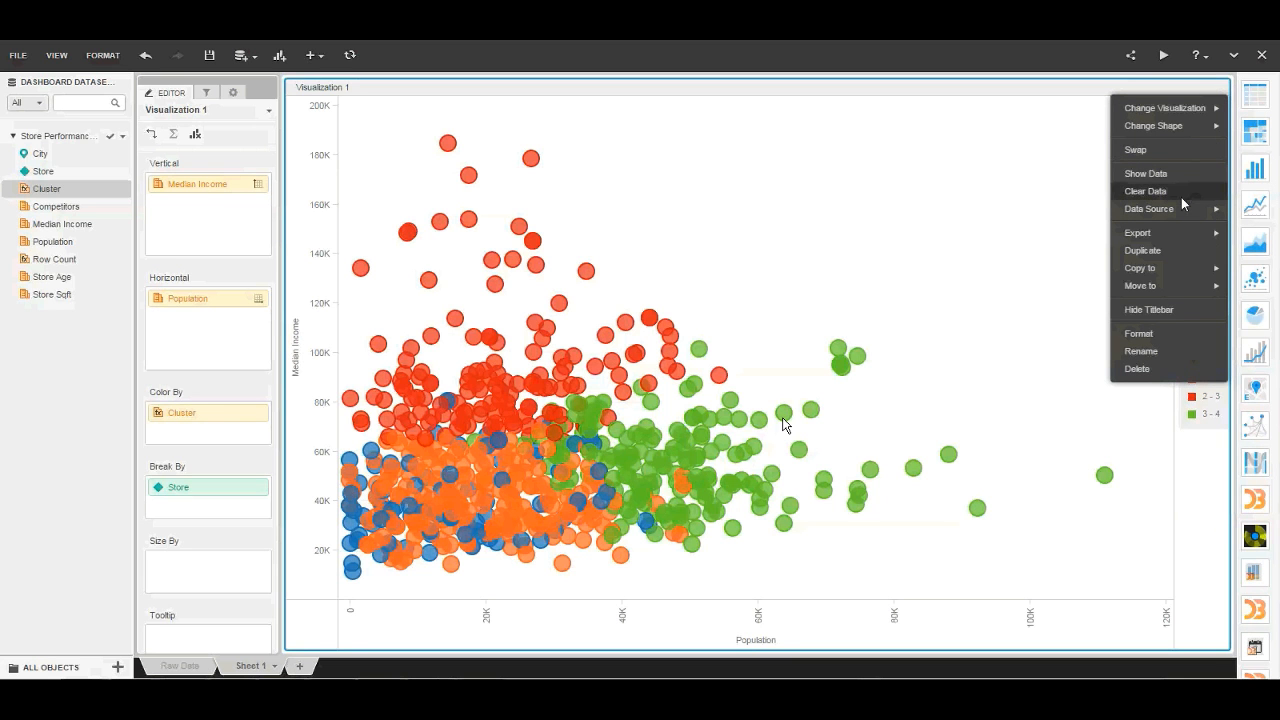
left_click(1157, 251)
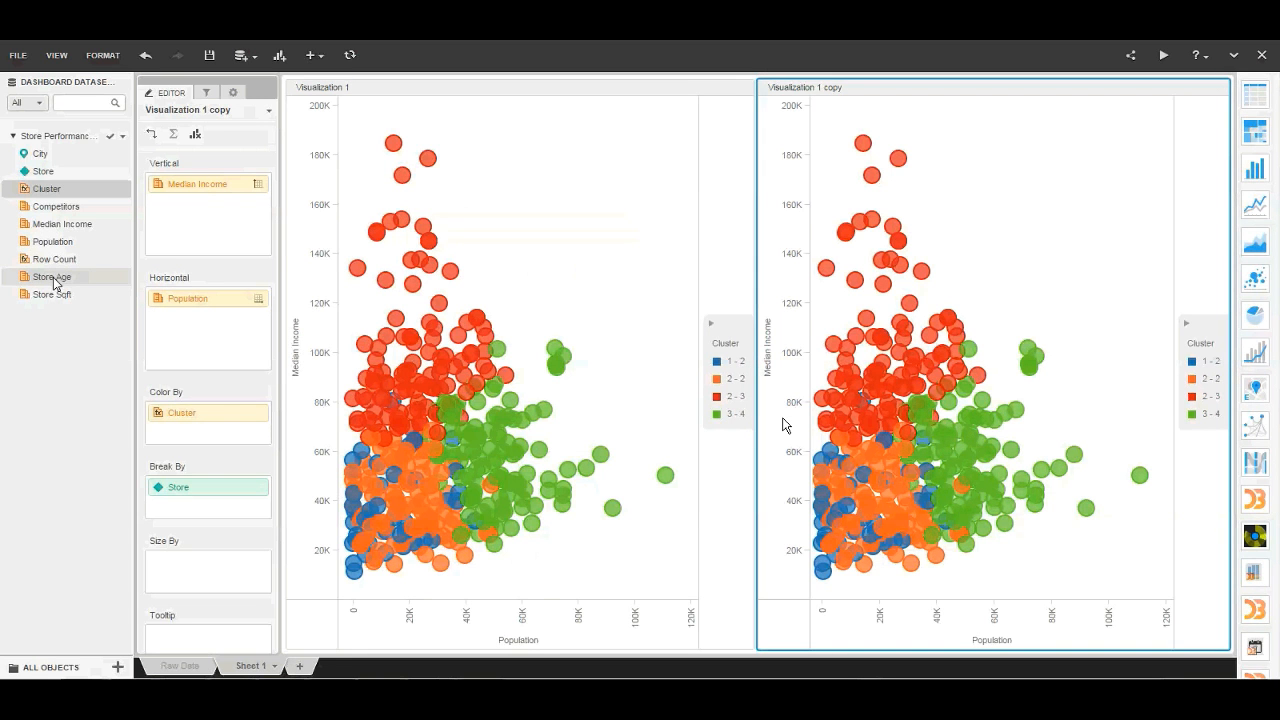
- Replace the duplicate chart's horizontal metric with Store Age and its vertical metric with Store Sqft
left_click_drag(55, 283, 177, 305)
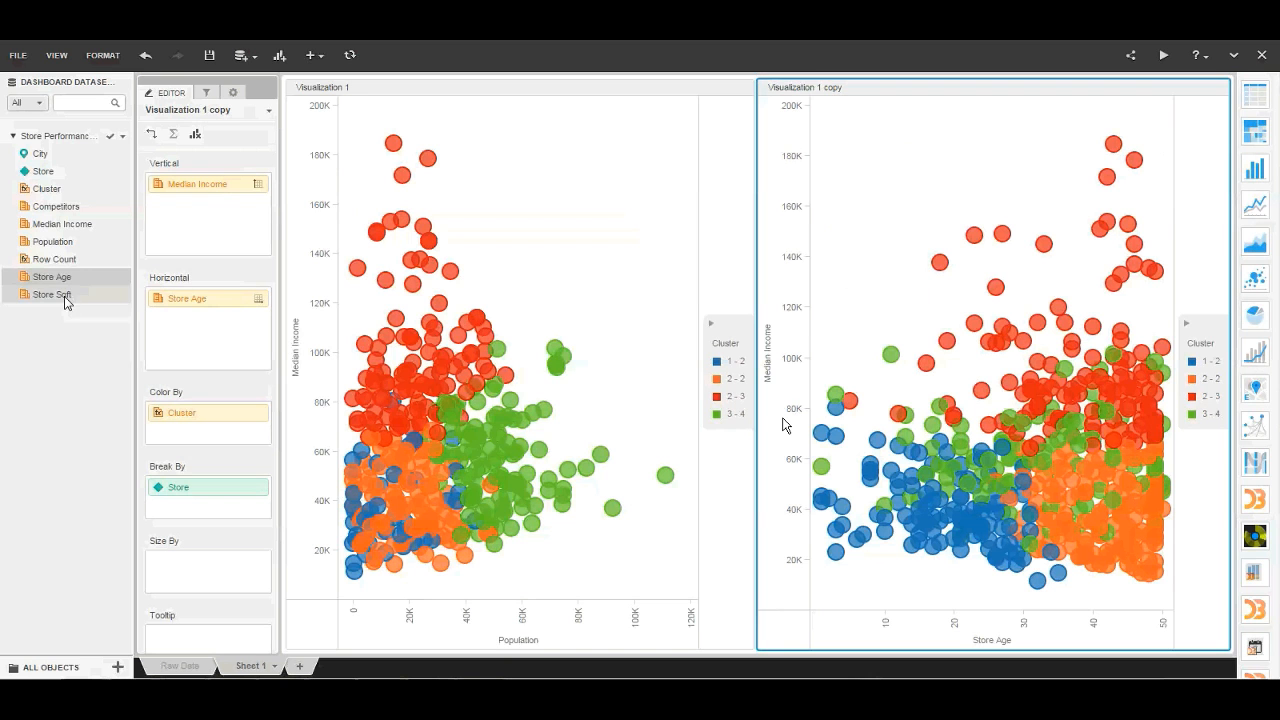
left_click_drag(66, 302, 212, 190)
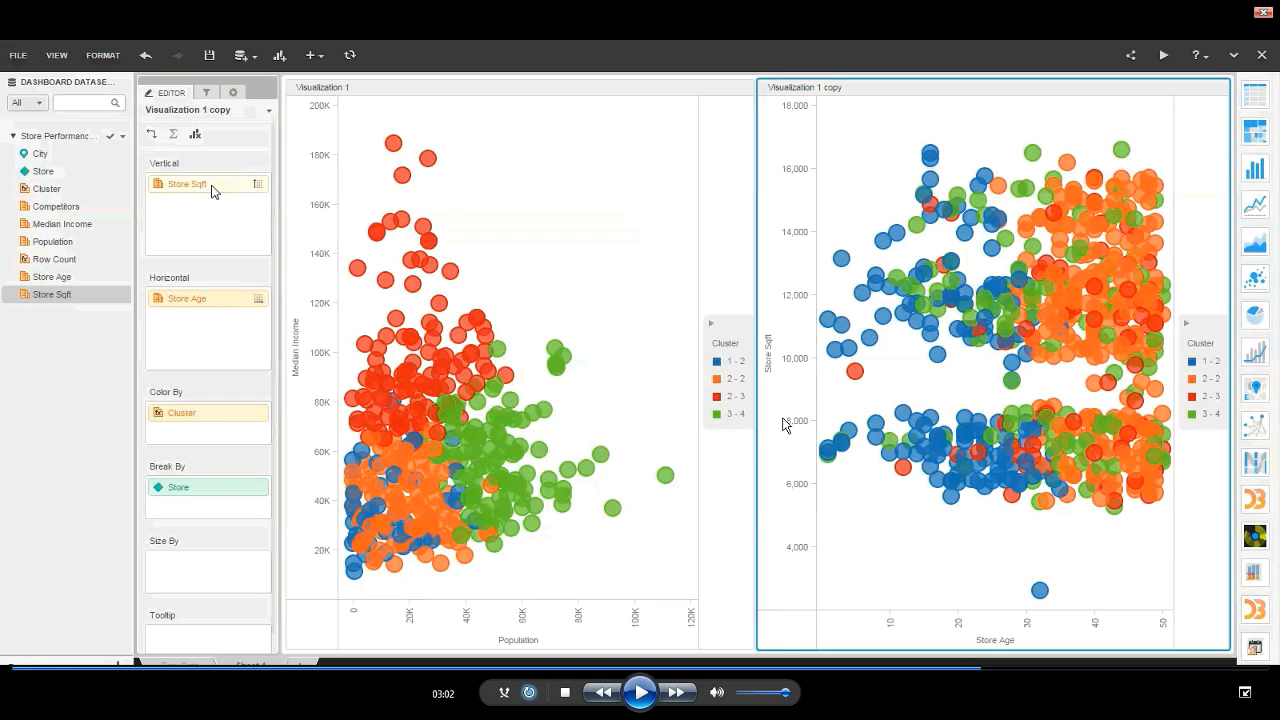
key("space")
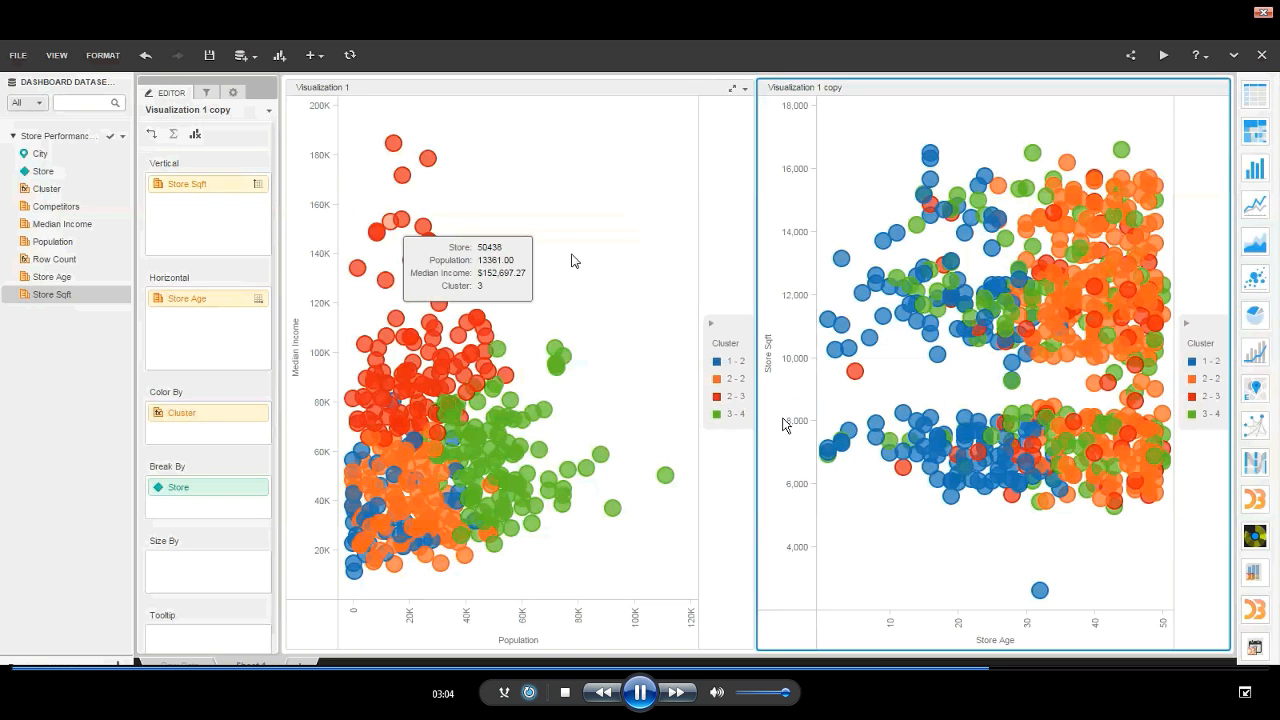